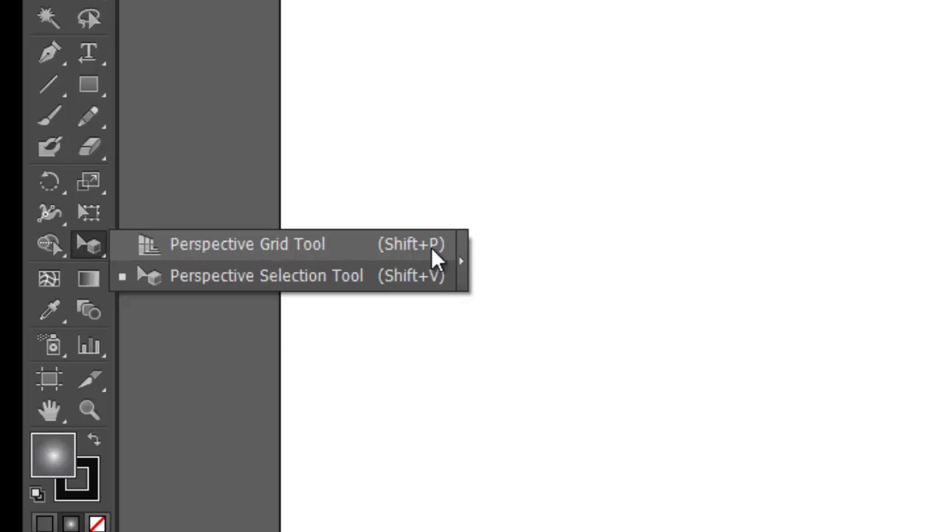
Show the two-point perspective grid and slightly lower its vertical extent
{"action": "left_click", "coordinate": [339, 246]}
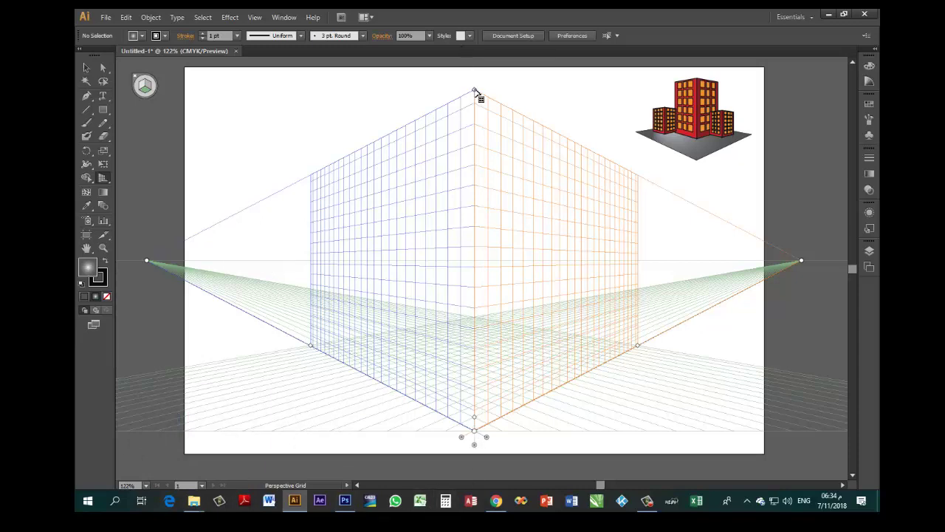
{"action": "mouse_move", "coordinate": [475, 93]}
{"action": "left_mouse_down"}
{"action": "mouse_move", "coordinate": [475, 144]}
{"action": "mouse_move", "coordinate": [475, 102]}
{"action": "left_mouse_up"}
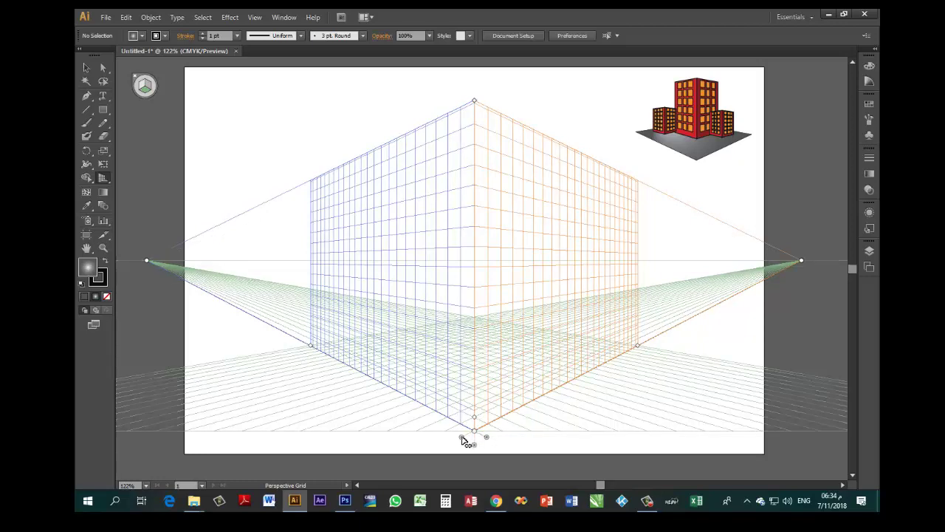
{"action": "mouse_move", "coordinate": [462, 440]}
{"action": "left_mouse_down"}
{"action": "mouse_move", "coordinate": [439, 439]}
{"action": "mouse_move", "coordinate": [534, 446]}
{"action": "mouse_move", "coordinate": [553, 433]}
{"action": "mouse_move", "coordinate": [512, 441]}
{"action": "mouse_move", "coordinate": [466, 431]}
{"action": "left_mouse_up"}
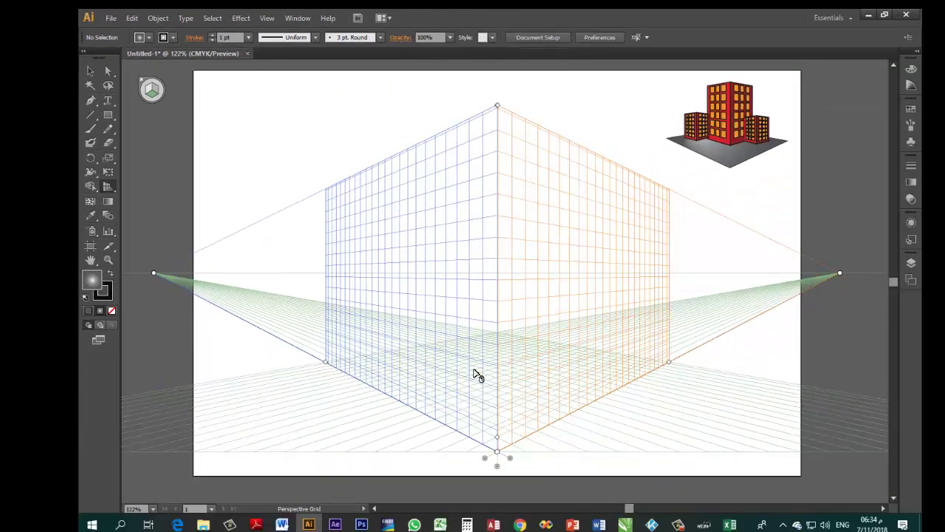
Activate the left grid plane and draw a rectangle about 558 pt wide on it
{"action": "key", "text": "shift+v"}
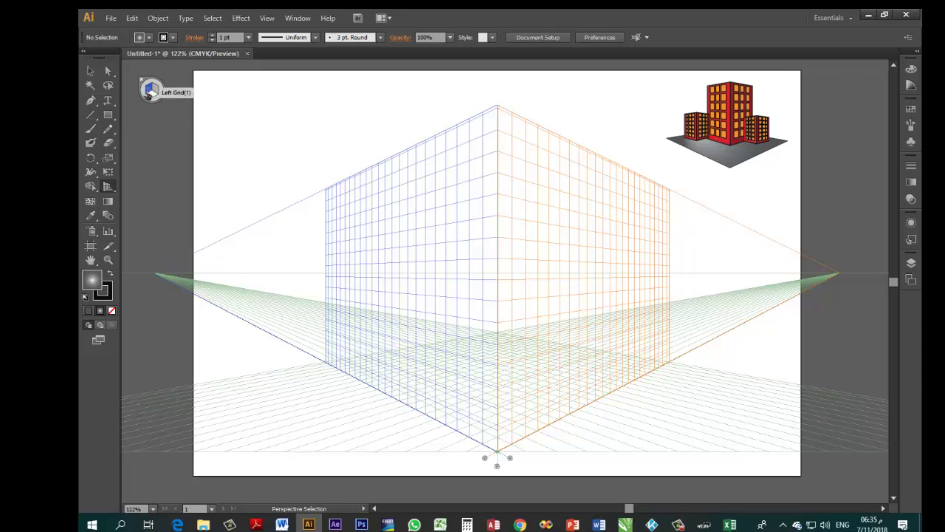
{"action": "left_click", "coordinate": [150, 91]}
{"action": "key", "text": "shift+p"}
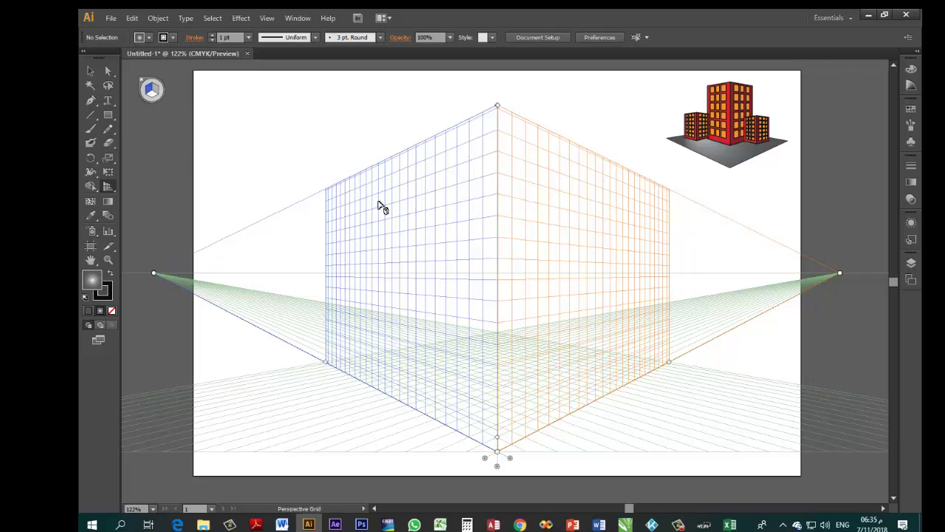
{"action": "left_click", "coordinate": [107, 116]}
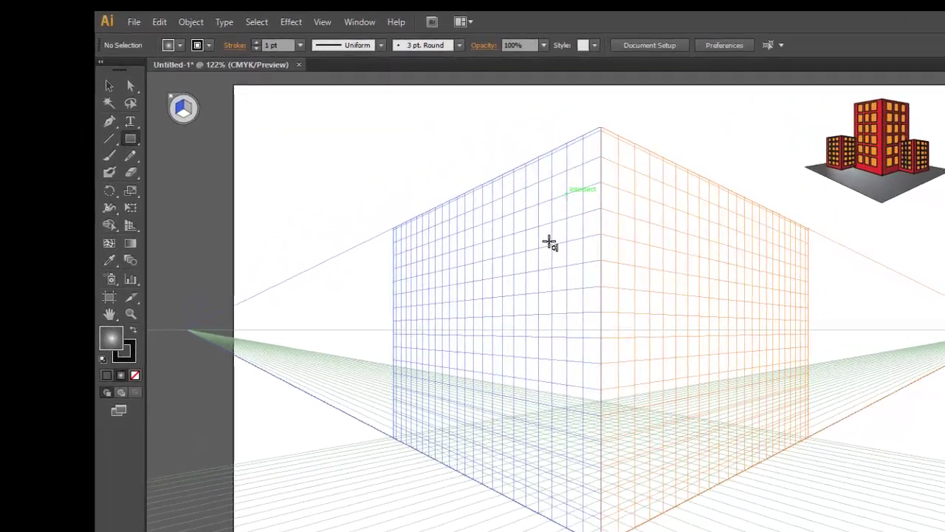
{"action": "mouse_move", "coordinate": [567, 196]}
{"action": "left_mouse_down"}
{"action": "mouse_move", "coordinate": [448, 386]}
{"action": "mouse_move", "coordinate": [403, 436]}
{"action": "left_mouse_up"}
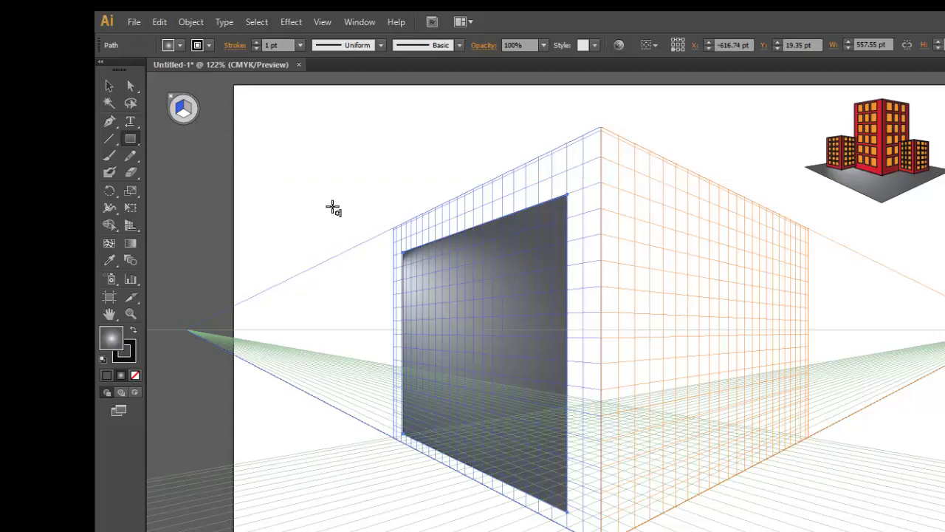
Draw a rectangle about 554 pt wide on the right grid plane and remove the test rectangles from both planes
{"action": "left_click", "coordinate": [187, 111]}
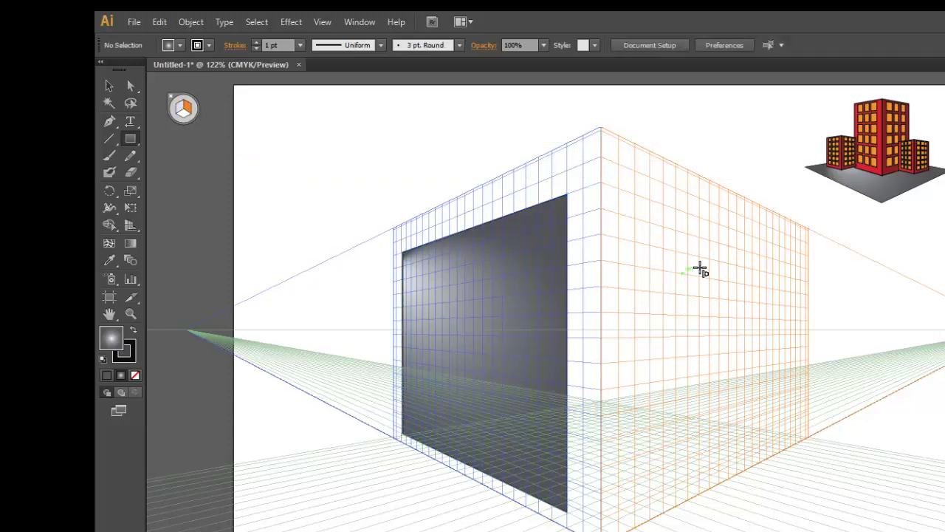
{"action": "mouse_move", "coordinate": [633, 194]}
{"action": "left_mouse_down"}
{"action": "mouse_move", "coordinate": [639, 243]}
{"action": "mouse_move", "coordinate": [761, 379]}
{"action": "mouse_move", "coordinate": [798, 399]}
{"action": "left_mouse_up"}
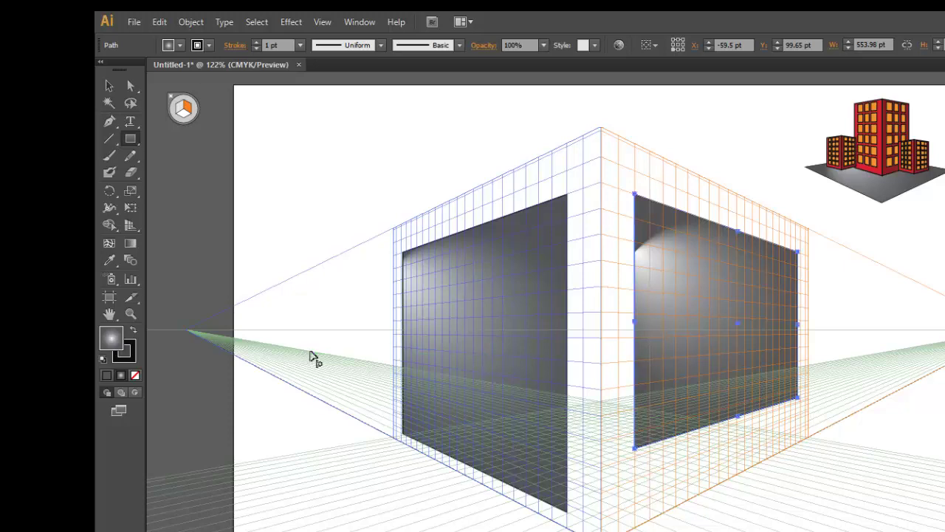
{"action": "key", "text": "Delete"}
{"action": "key", "text": "ctrl+z"}
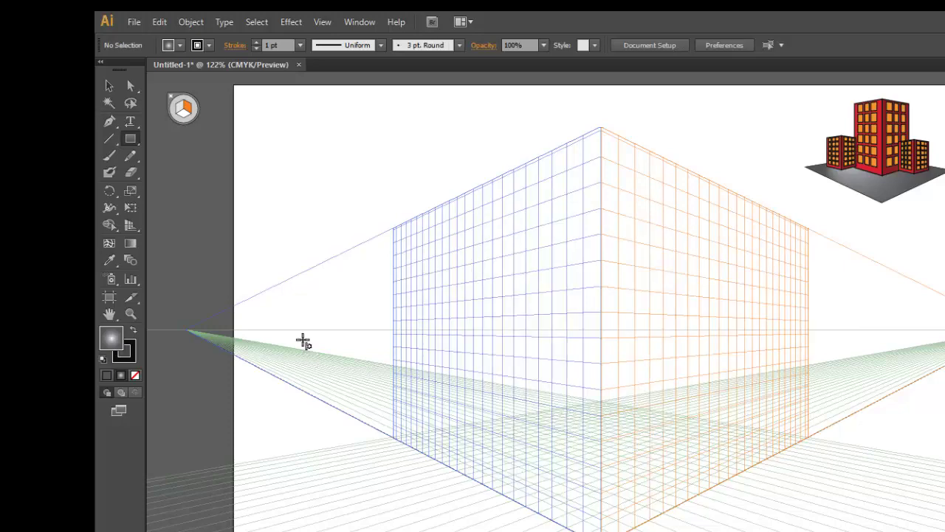
Hide the perspective grid from the artboard
{"action": "left_click", "coordinate": [138, 232]}
{"action": "left_click_drag", "start_coordinate": [137, 233], "coordinate": [217, 244]}
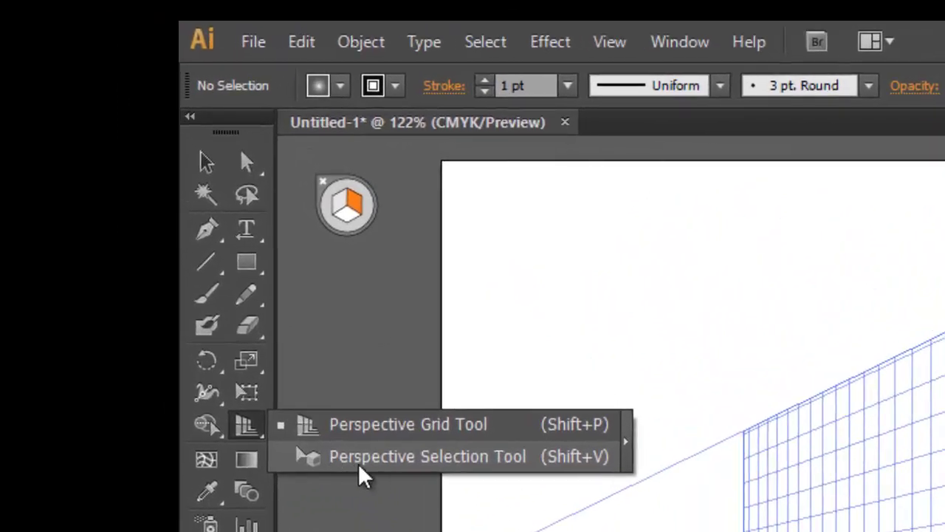
{"action": "left_click_drag", "start_coordinate": [411, 464], "coordinate": [438, 465]}
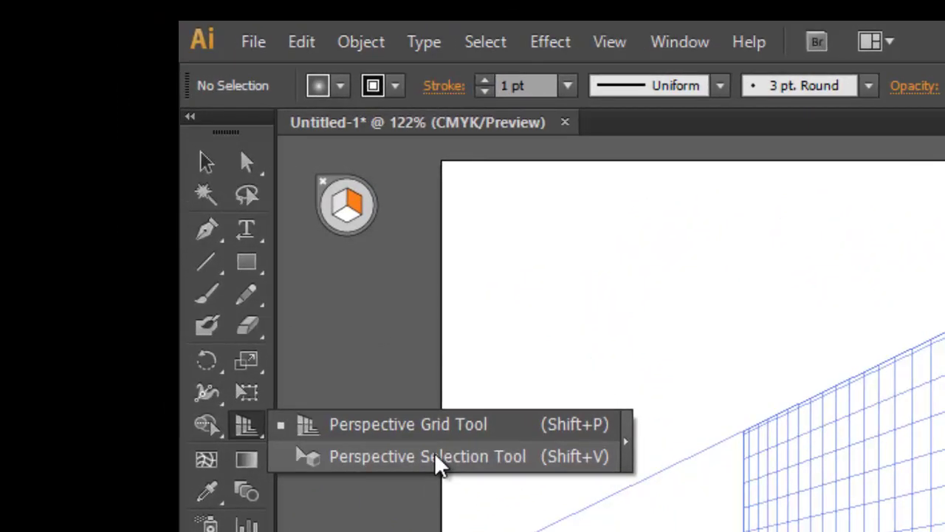
{"action": "left_click_drag", "start_coordinate": [438, 465], "coordinate": [455, 446]}
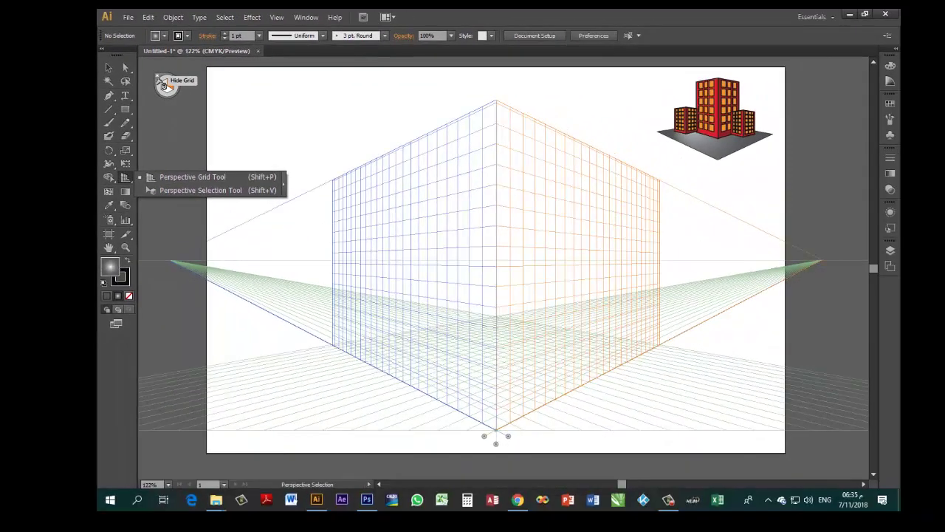
{"action": "key", "text": "shift+p"}
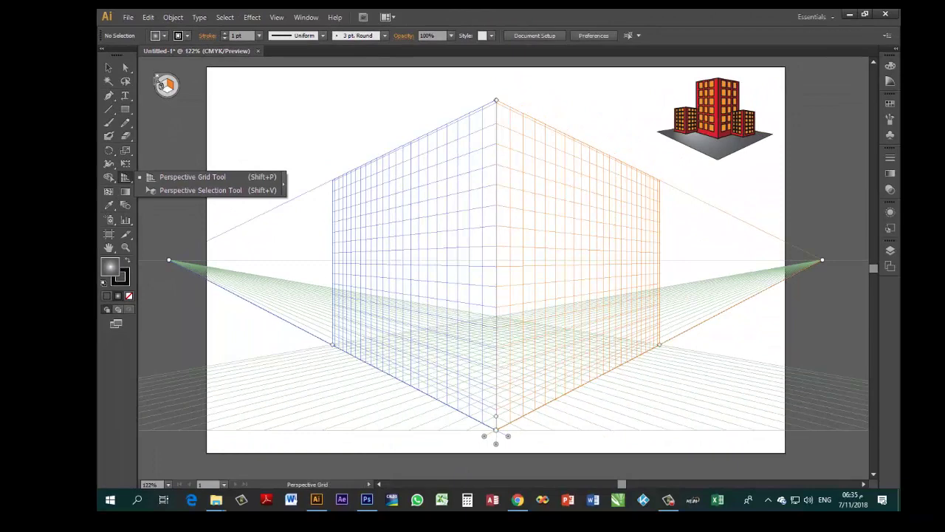
{"action": "key", "text": "shift+v"}
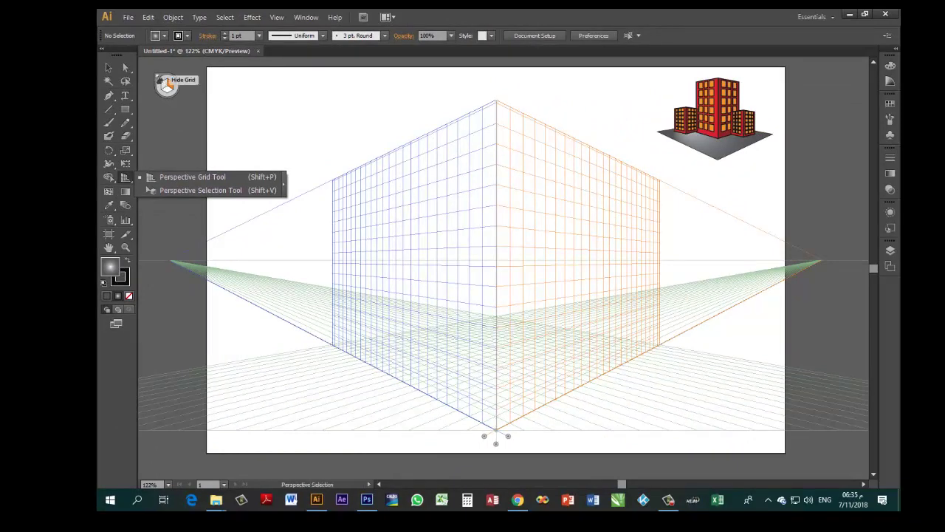
{"action": "left_click", "coordinate": [162, 80]}
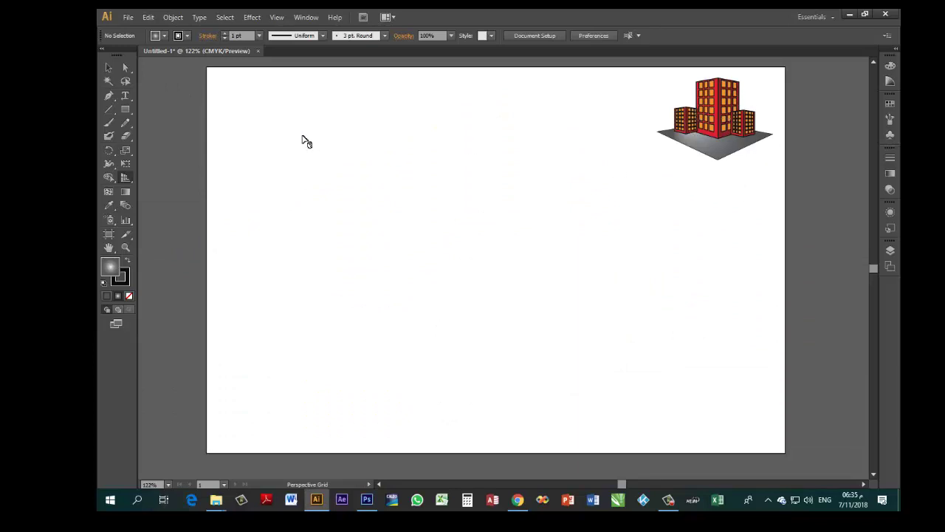
Draw a facade rectangle about 6.1 by 11.7 cm below the reference building and fill it with dark red #77171E
{"action": "left_click", "coordinate": [126, 109]}
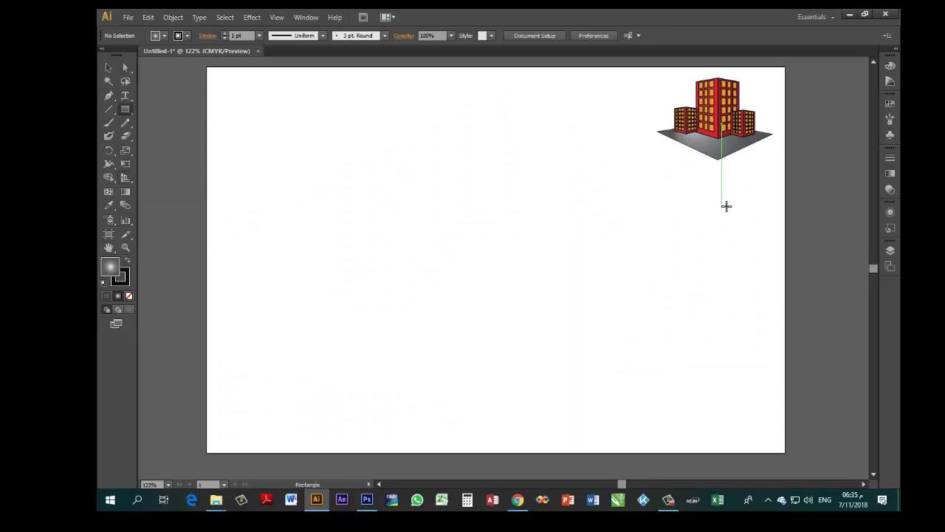
{"action": "left_click_drag", "start_coordinate": [613, 181], "coordinate": [731, 407]}
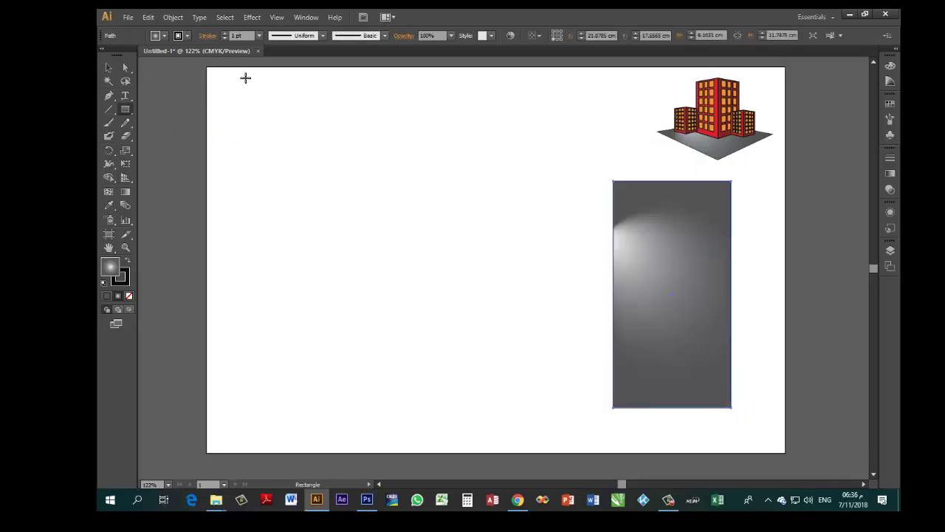
{"action": "left_click", "coordinate": [164, 36]}
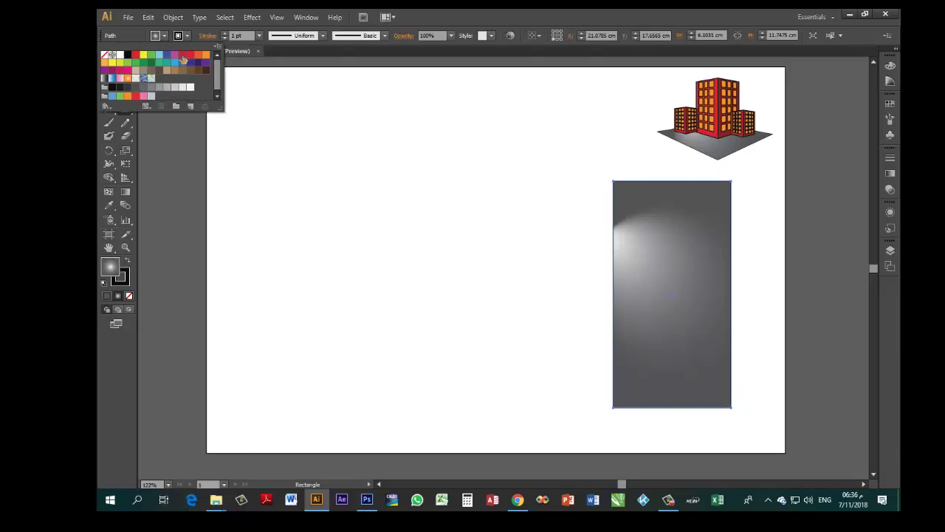
{"action": "left_click", "coordinate": [182, 56]}
{"action": "double_click", "coordinate": [111, 266]}
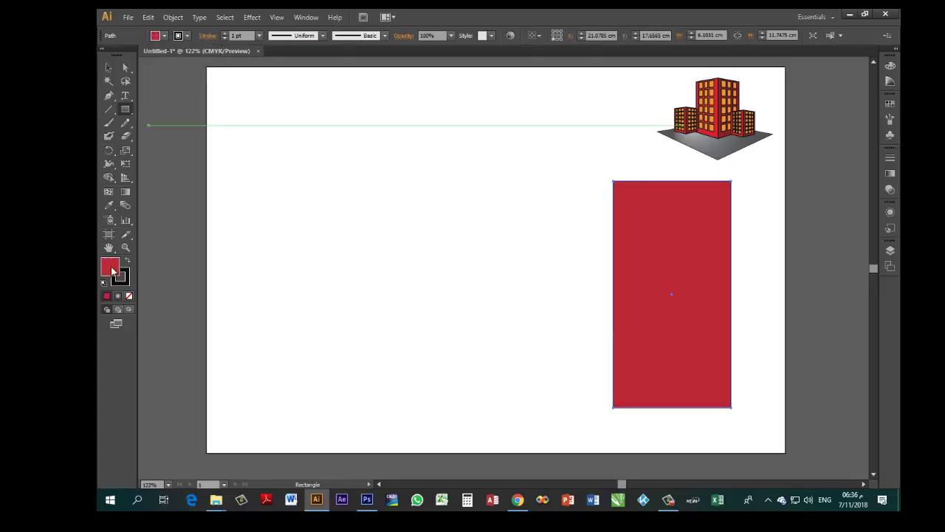
{"action": "left_click", "coordinate": [642, 269]}
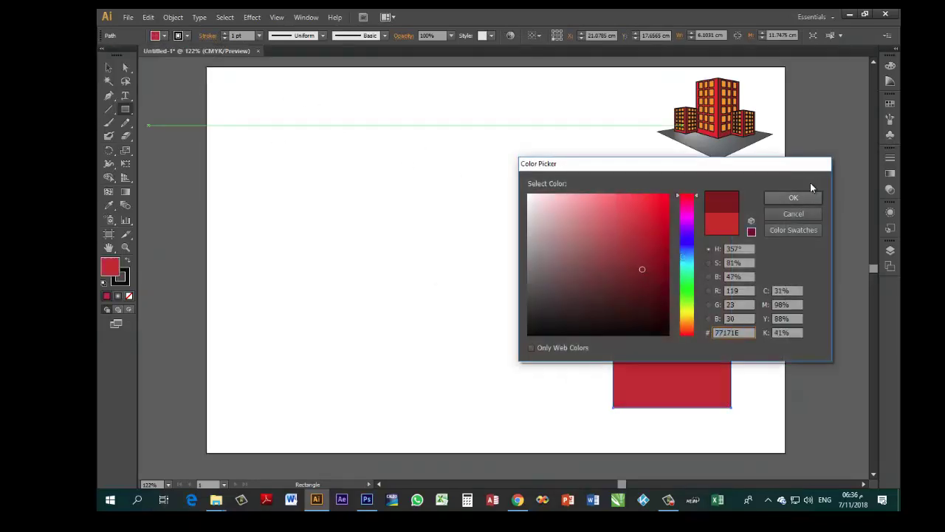
{"action": "left_click", "coordinate": [793, 198]}
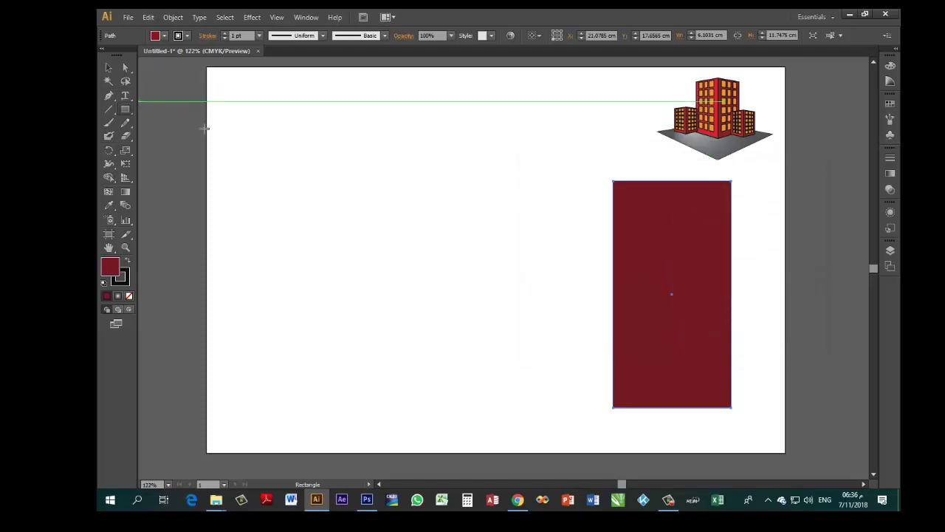
Draw a window about 1.2 by 1.5 cm in the facade's upper-left corner and fill it with orange
{"action": "left_click_drag", "start_coordinate": [625, 194], "coordinate": [648, 221]}
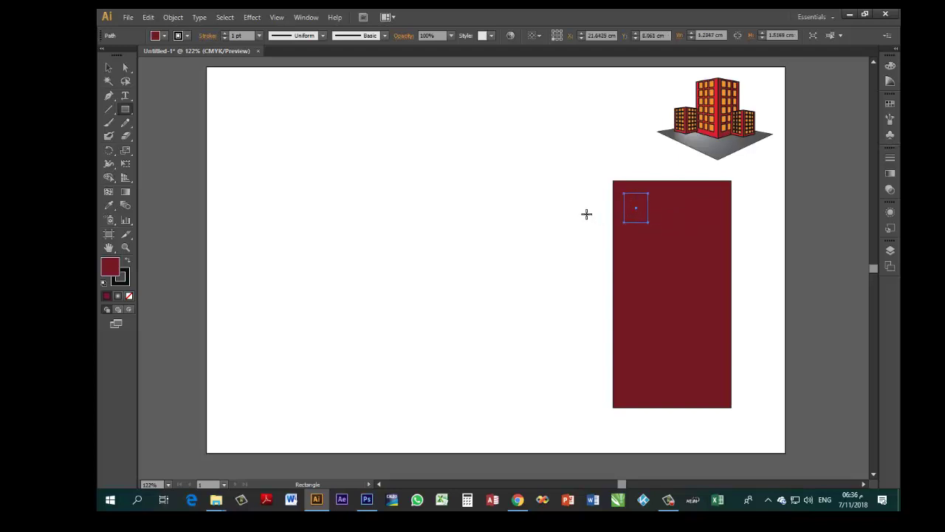
{"action": "left_click", "coordinate": [164, 36]}
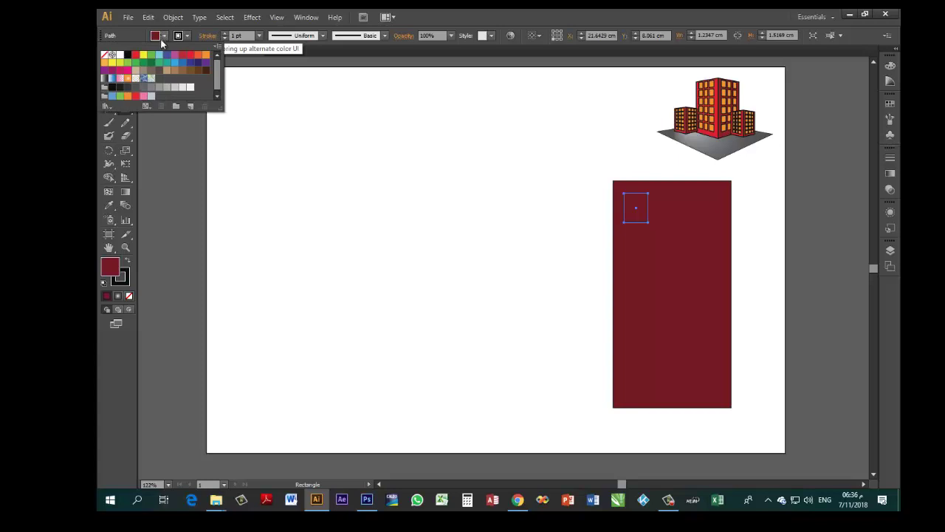
{"action": "left_click", "coordinate": [206, 55]}
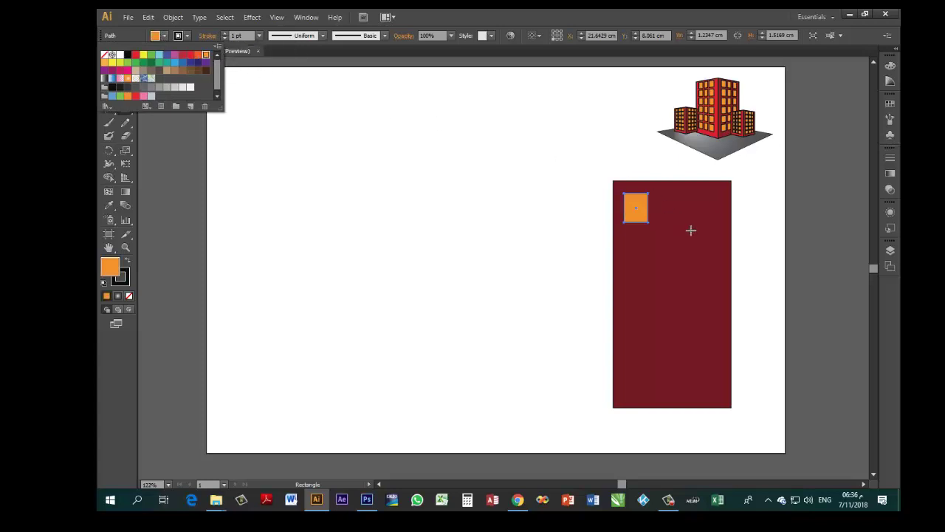
{"action": "key", "text": "Escape"}
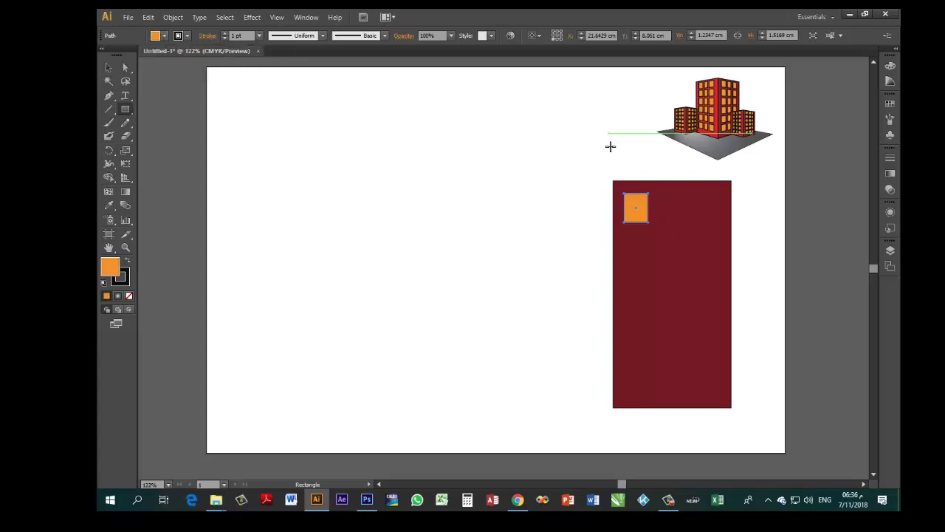
Duplicate the orange window horizontally to form a row of three evenly spaced windows
{"action": "left_click", "coordinate": [108, 67]}
{"action": "key", "text": "alt"}
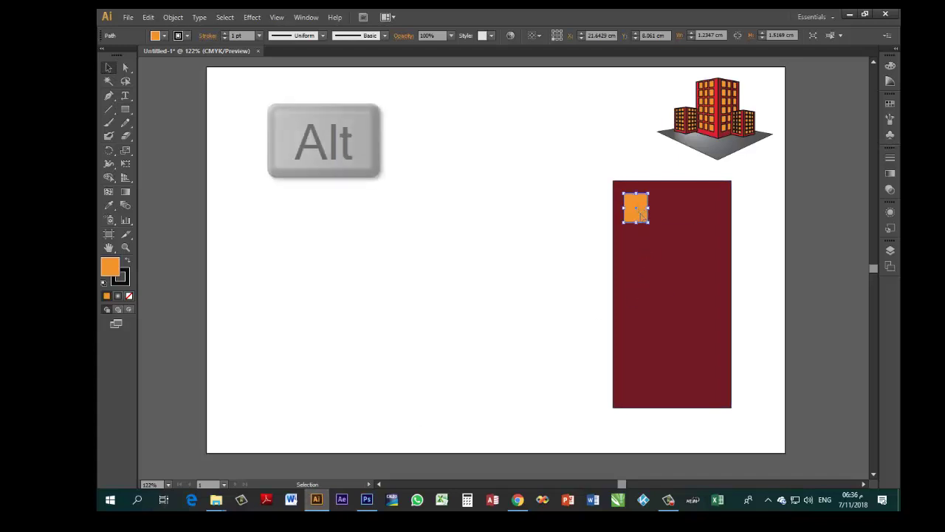
{"action": "left_click_drag", "start_coordinate": [637, 209], "coordinate": [674, 219]}
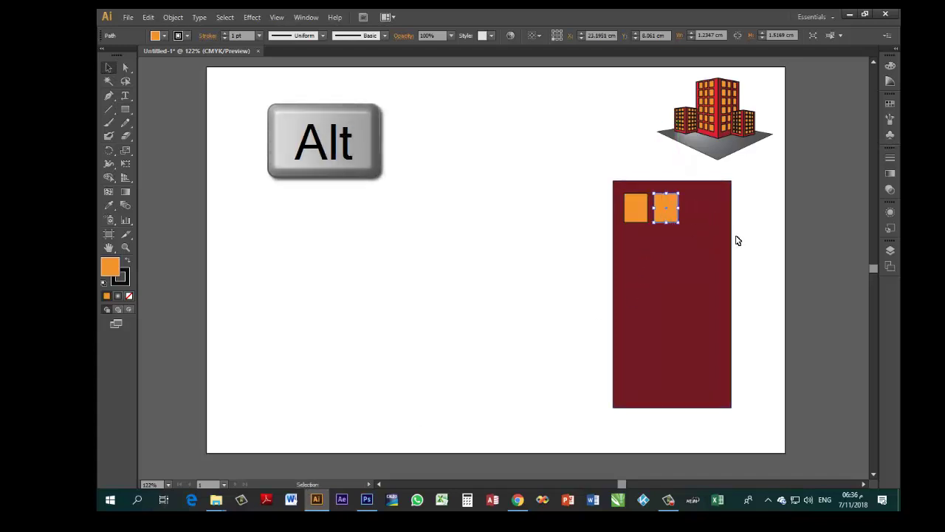
{"action": "key", "text": "ctrl+d"}
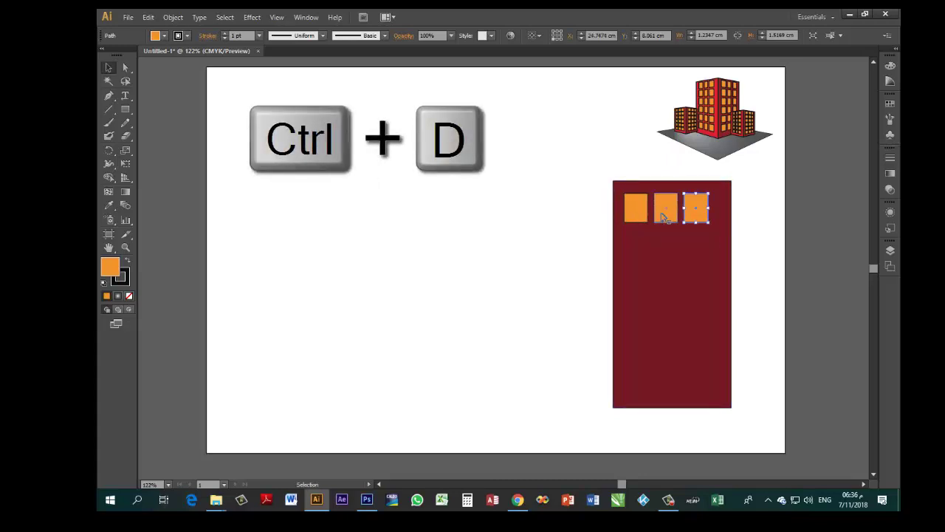
Duplicate the row of three windows downward at equal spacing to make six rows on the facade
{"action": "left_click", "coordinate": [663, 214], "text": "shift"}
{"action": "left_click", "coordinate": [643, 213], "text": "shift"}
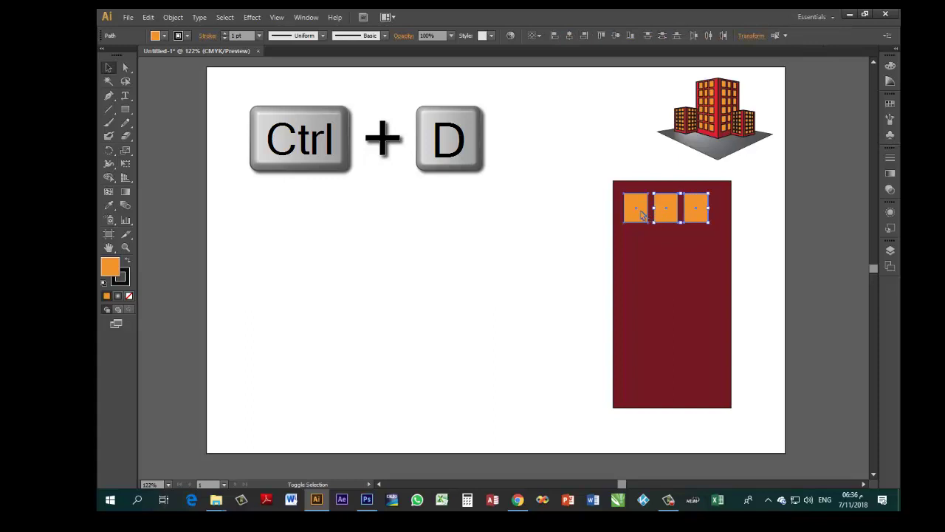
{"action": "left_click_drag", "start_coordinate": [641, 214], "coordinate": [640, 252]}
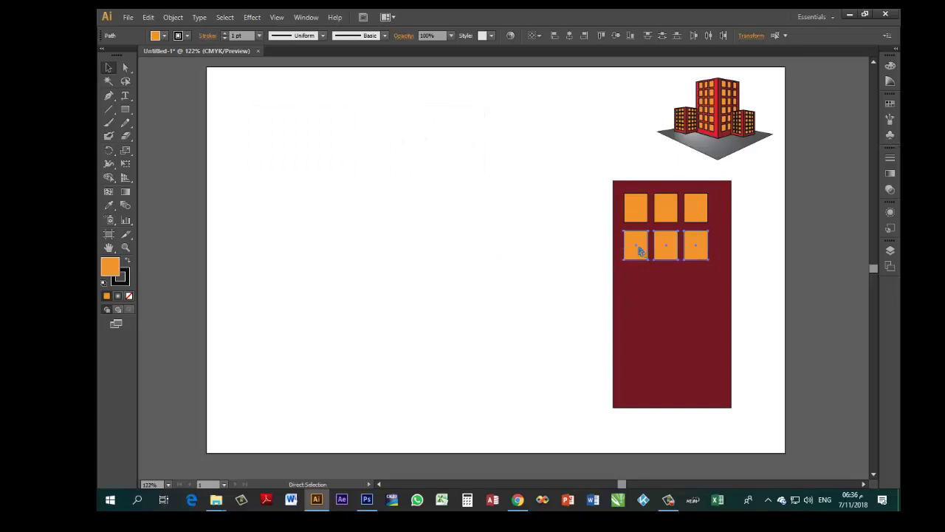
{"action": "key", "text": "ctrl+d"}
{"action": "key", "text": "ctrl+d"}
{"action": "key", "text": "ctrl+d"}
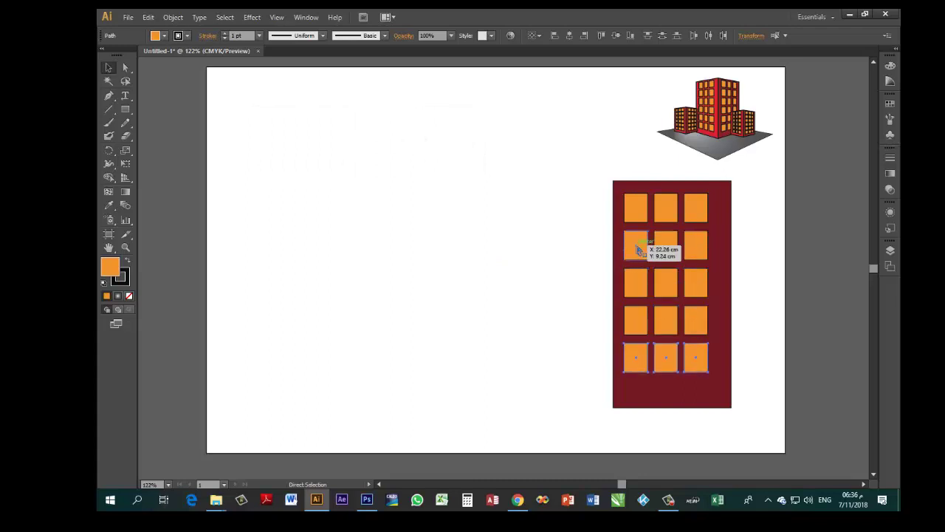
{"action": "key", "text": "ctrl+d"}
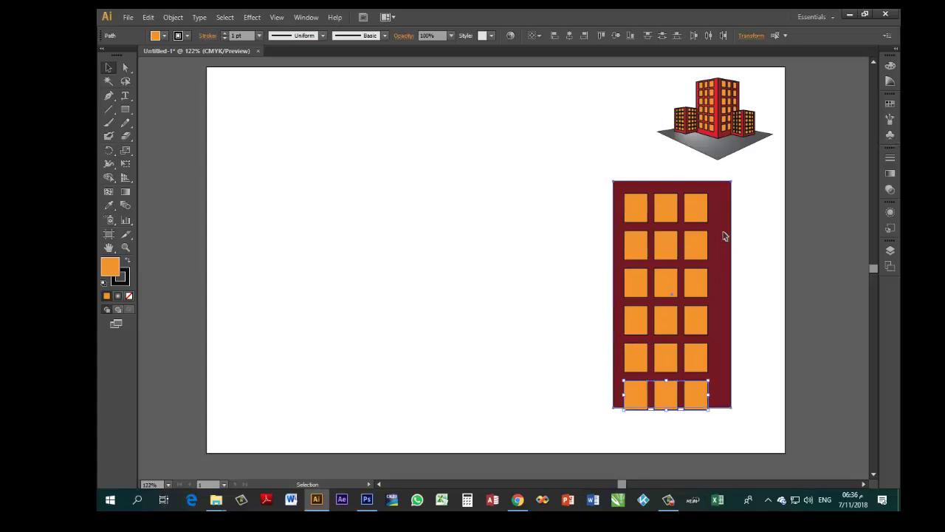
Shift the dark red rectangle slightly left and down to center it behind the windows, and select the whole facade
{"action": "left_click_drag", "start_coordinate": [723, 237], "coordinate": [719, 244]}
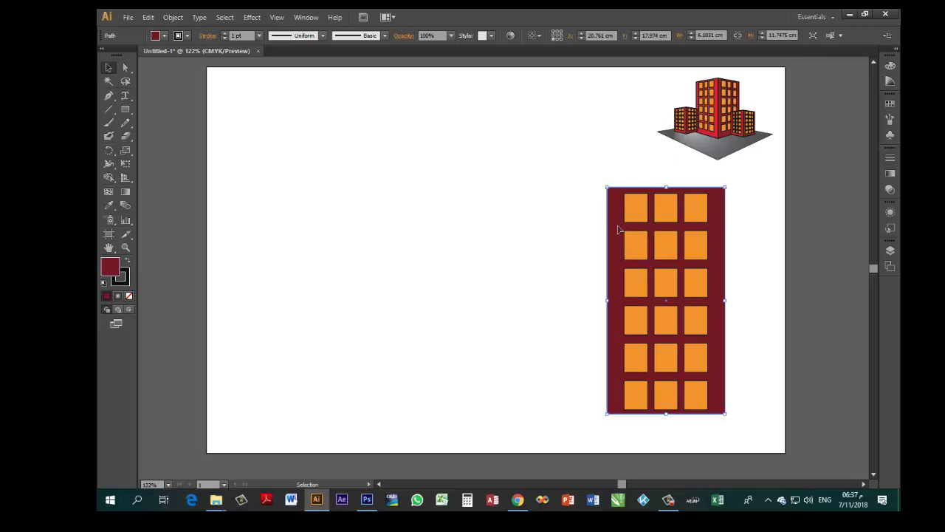
{"action": "left_click_drag", "start_coordinate": [587, 168], "coordinate": [763, 441]}
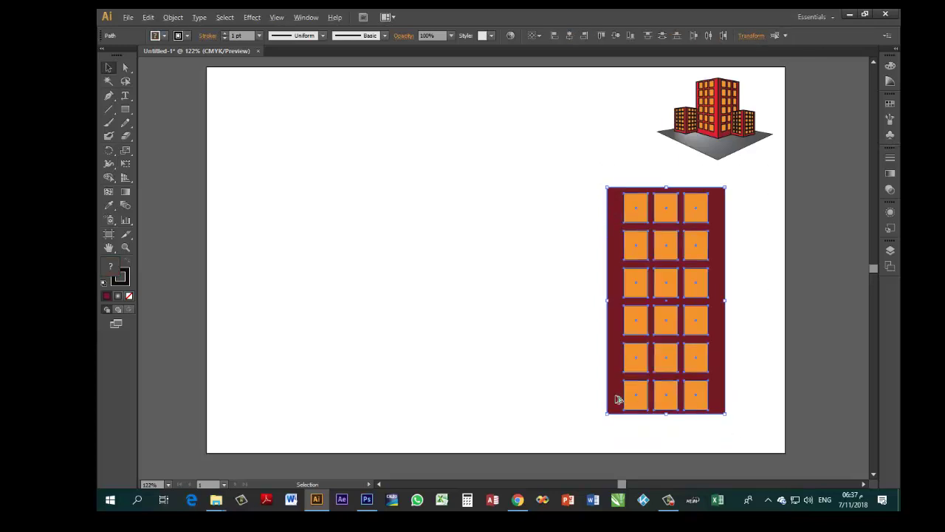
Duplicate the windowed facade to the left of the original and fill the copy's wall with red C61724
{"action": "left_click_drag", "start_coordinate": [617, 399], "coordinate": [493, 400]}
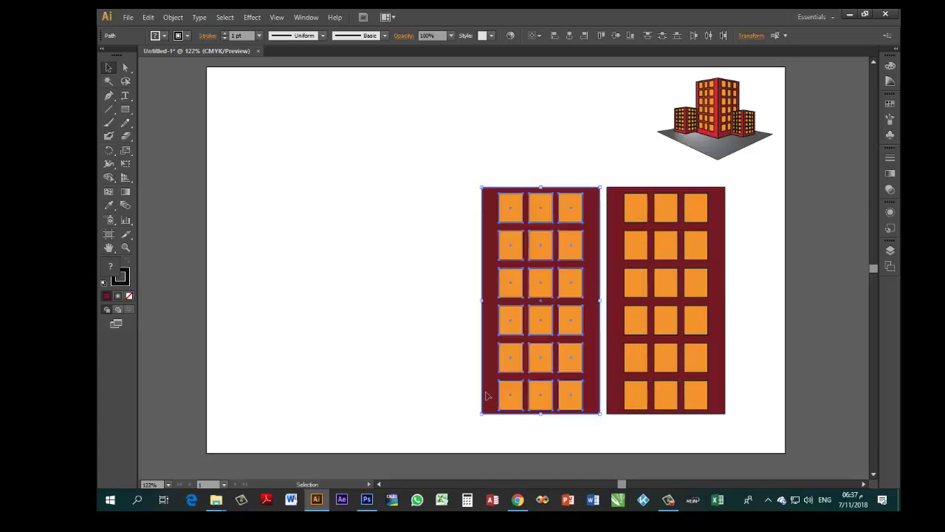
{"action": "left_click", "coordinate": [428, 362]}
{"action": "left_click", "coordinate": [488, 342]}
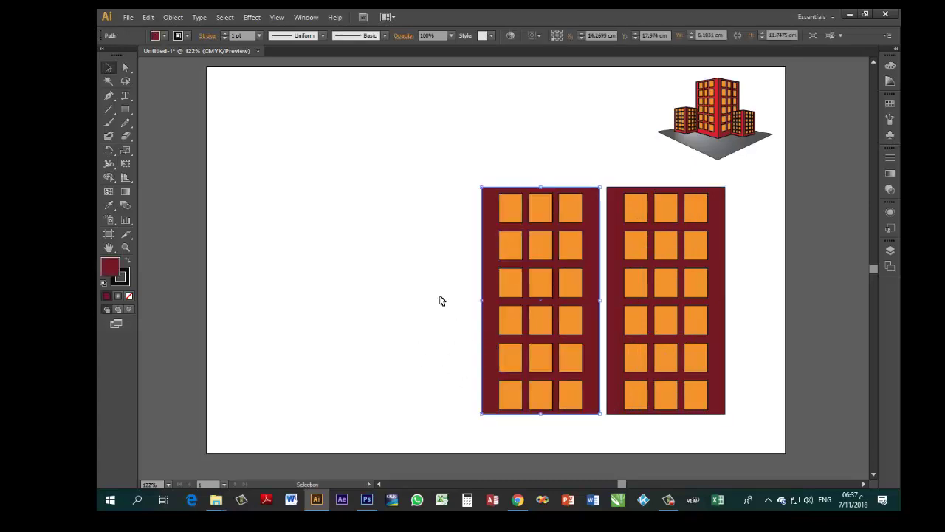
{"action": "left_click", "coordinate": [155, 36]}
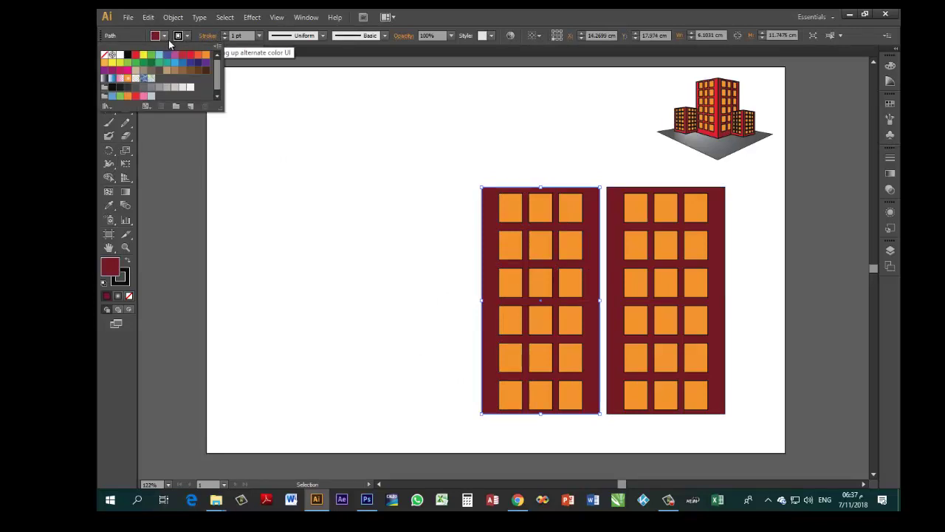
{"action": "left_click", "coordinate": [190, 57]}
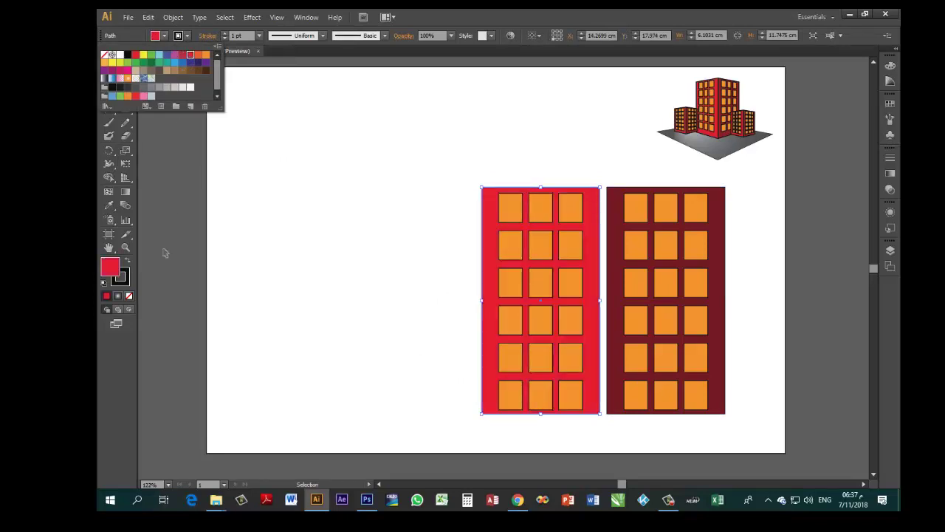
{"action": "double_click", "coordinate": [110, 267]}
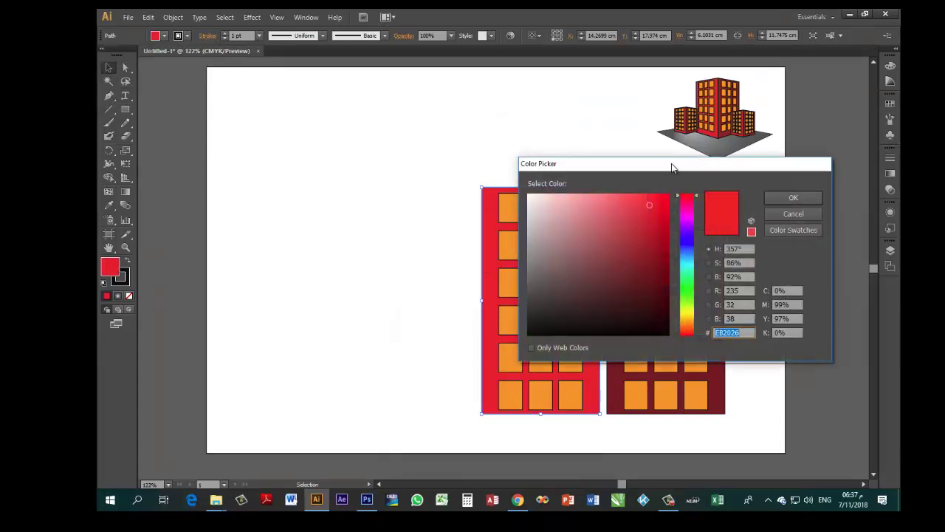
{"action": "left_click_drag", "start_coordinate": [672, 169], "coordinate": [334, 146]}
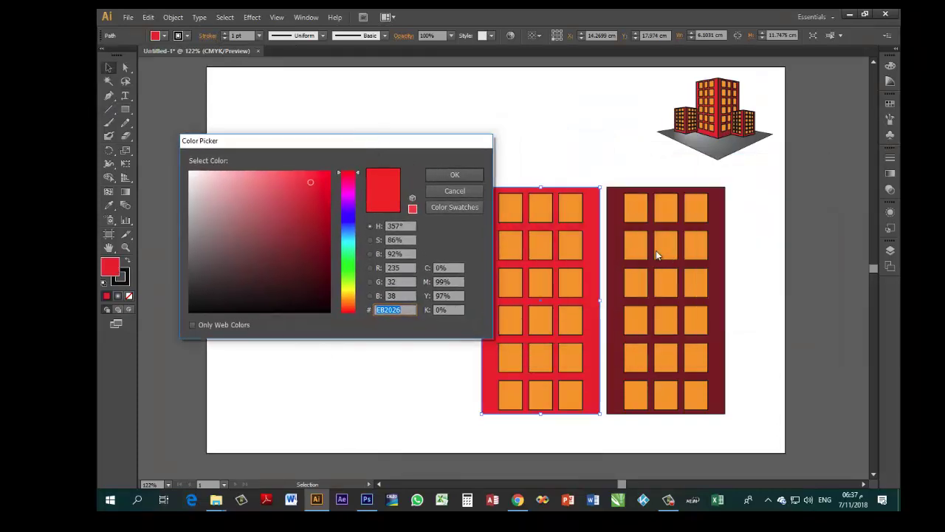
{"action": "left_click", "coordinate": [315, 201]}
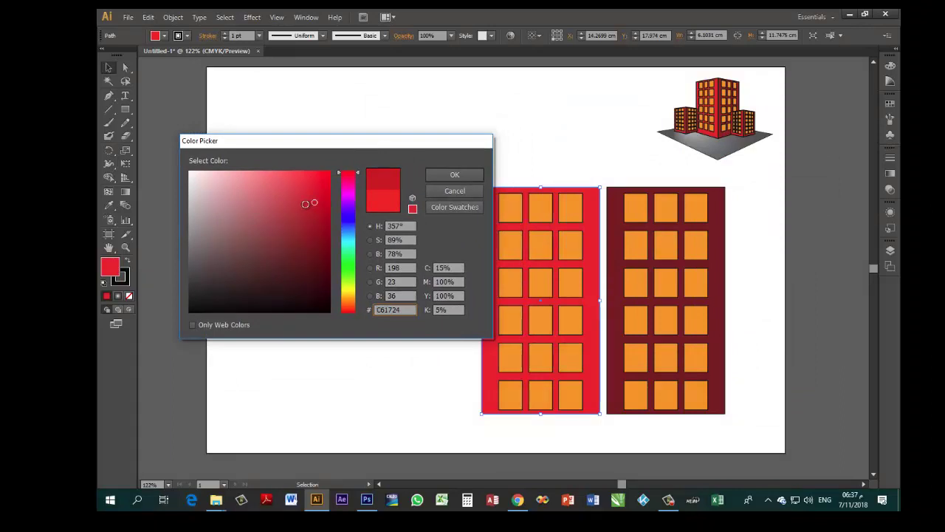
{"action": "left_click", "coordinate": [453, 175]}
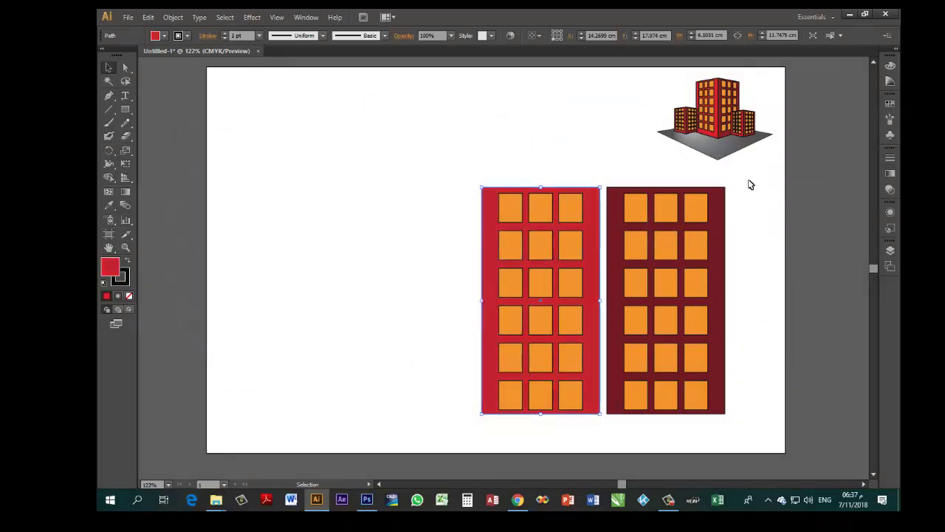
Group the dark red facade with its windows, and group the bright red facade with its windows separately
{"action": "left_click_drag", "start_coordinate": [749, 180], "coordinate": [603, 423]}
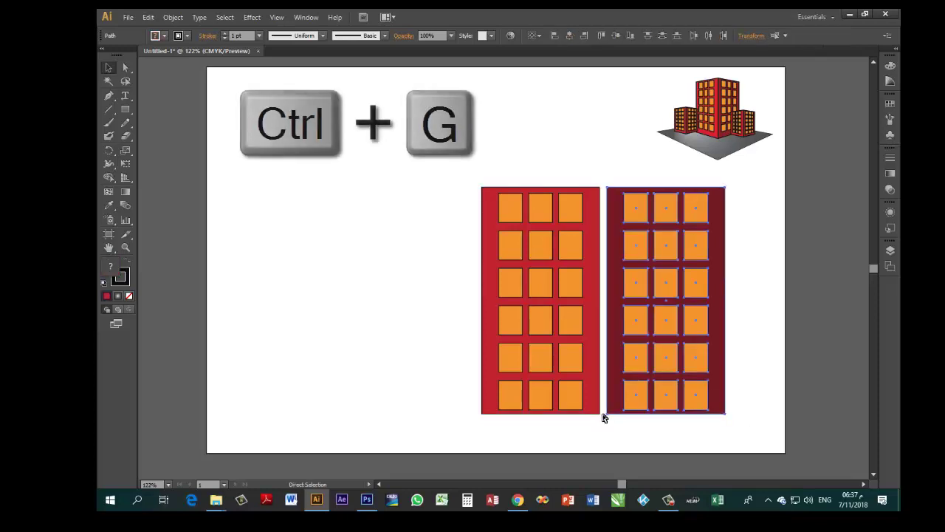
{"action": "key", "text": "ctrl+g"}
{"action": "left_click", "coordinate": [473, 176]}
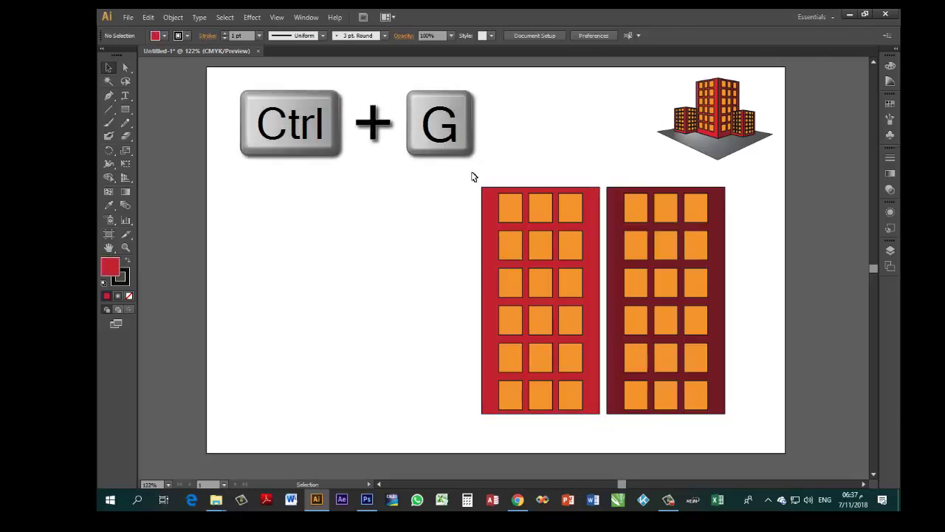
{"action": "left_click_drag", "start_coordinate": [464, 173], "coordinate": [605, 445]}
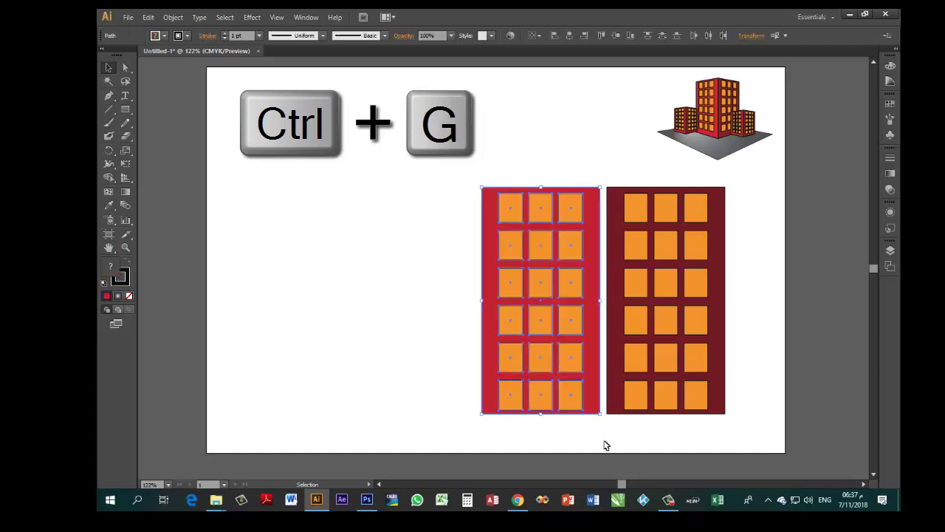
{"action": "key", "text": "ctrl+g"}
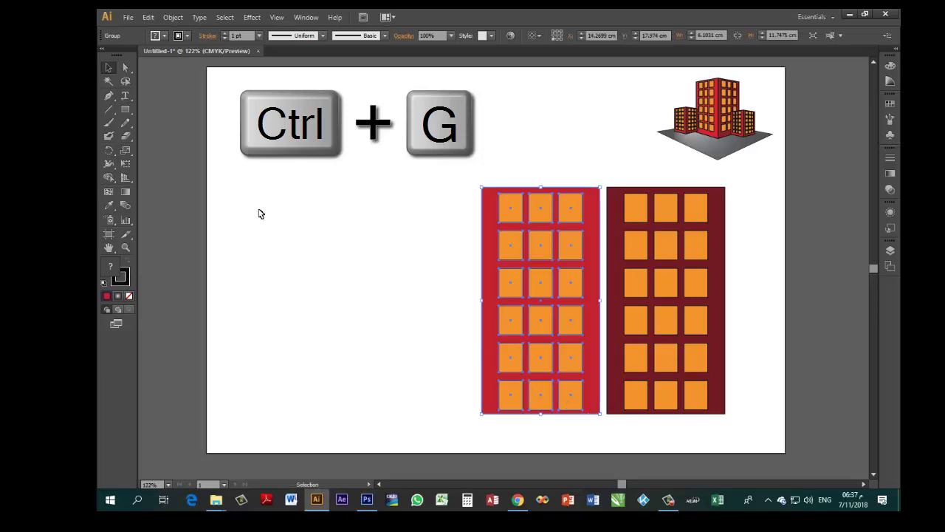
Draw a rectangle about 9.1 by 7.1 cm at the artboard's lower-left corner and fill it with the orange radial gradient swatch
{"action": "left_click", "coordinate": [124, 109]}
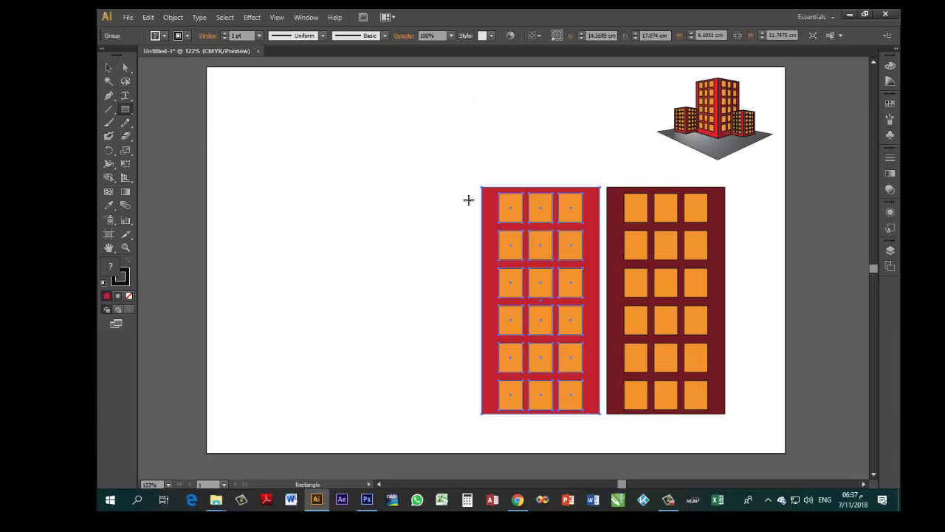
{"action": "left_click_drag", "start_coordinate": [216, 335], "coordinate": [392, 471]}
{"action": "left_click", "coordinate": [155, 36]}
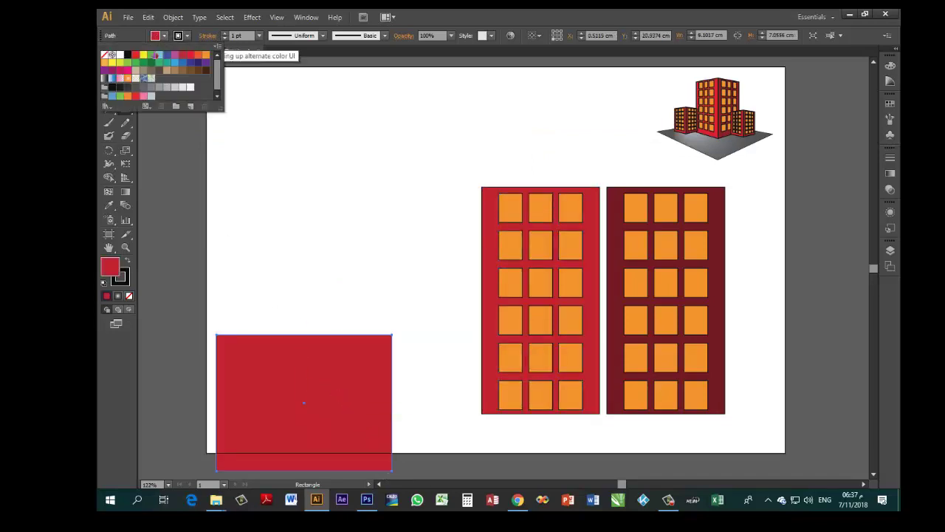
{"action": "left_click", "coordinate": [128, 77]}
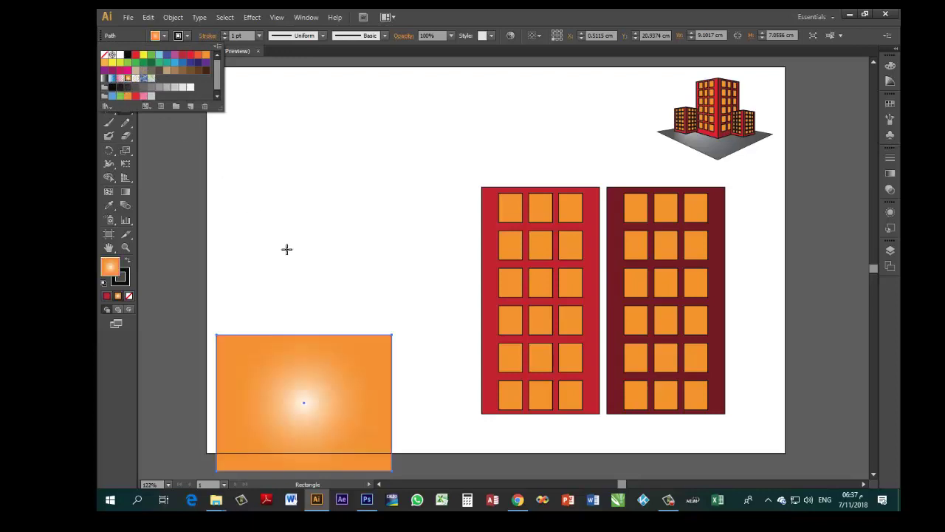
Recolor the outer stop of the rectangle's radial gradient to dark gray with K at 84%
{"action": "left_click", "coordinate": [891, 175]}
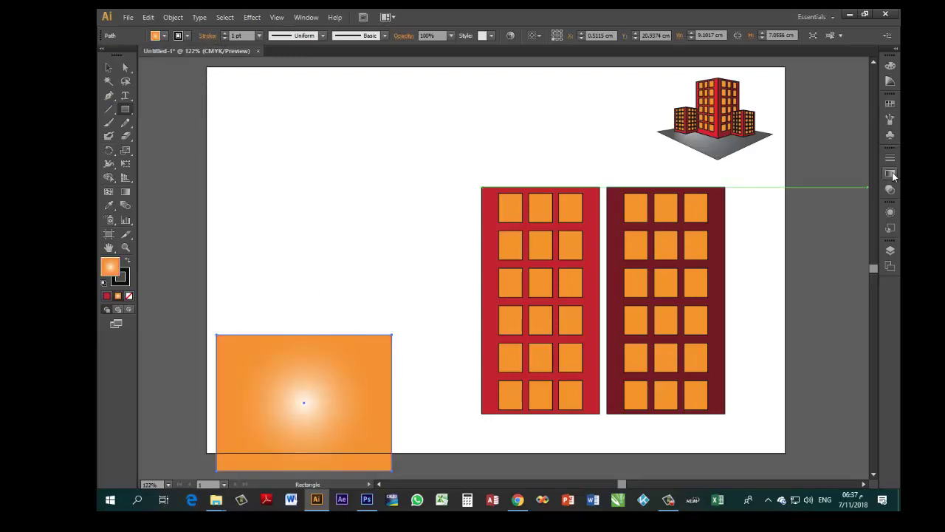
{"action": "left_click", "coordinate": [125, 192]}
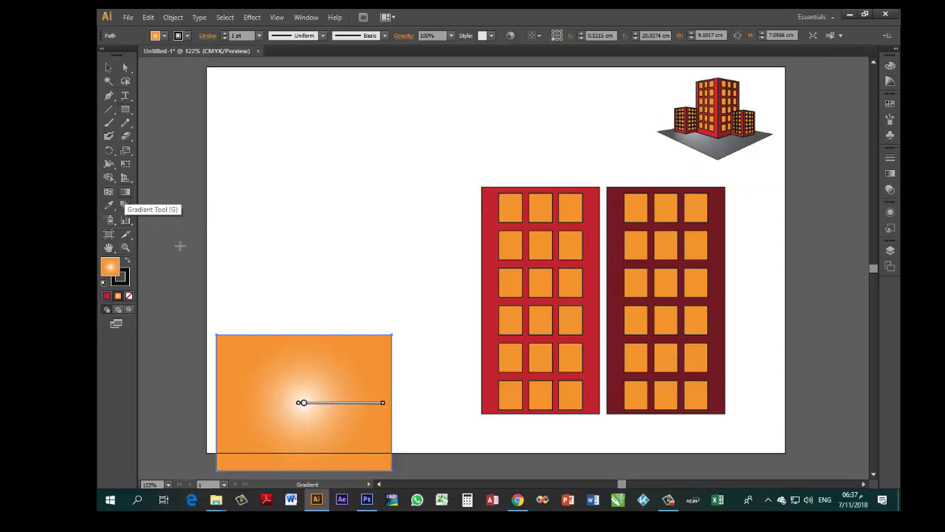
{"action": "mouse_move", "coordinate": [342, 403]}
{"action": "double_click", "coordinate": [383, 406]}
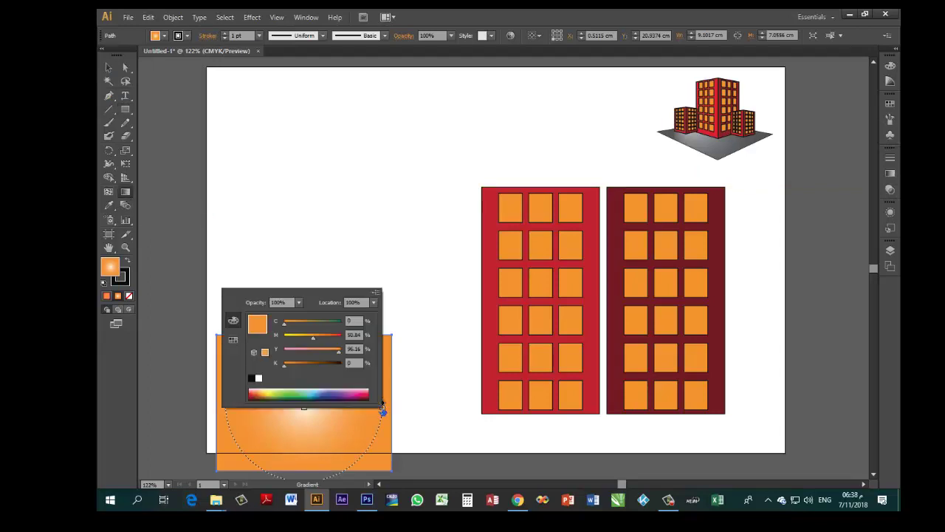
{"action": "left_click", "coordinate": [251, 379]}
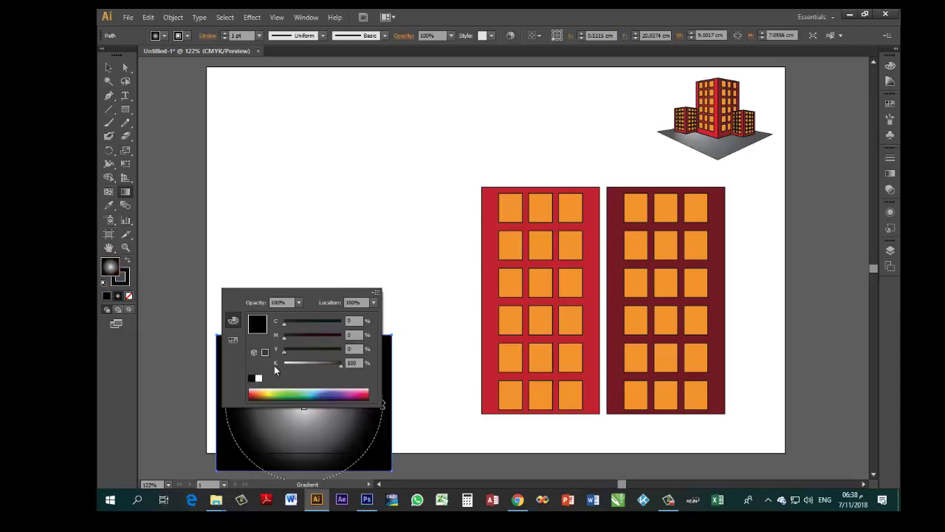
{"action": "mouse_move", "coordinate": [340, 364]}
{"action": "left_mouse_down"}
{"action": "mouse_move", "coordinate": [320, 368]}
{"action": "mouse_move", "coordinate": [331, 366]}
{"action": "left_mouse_up"}
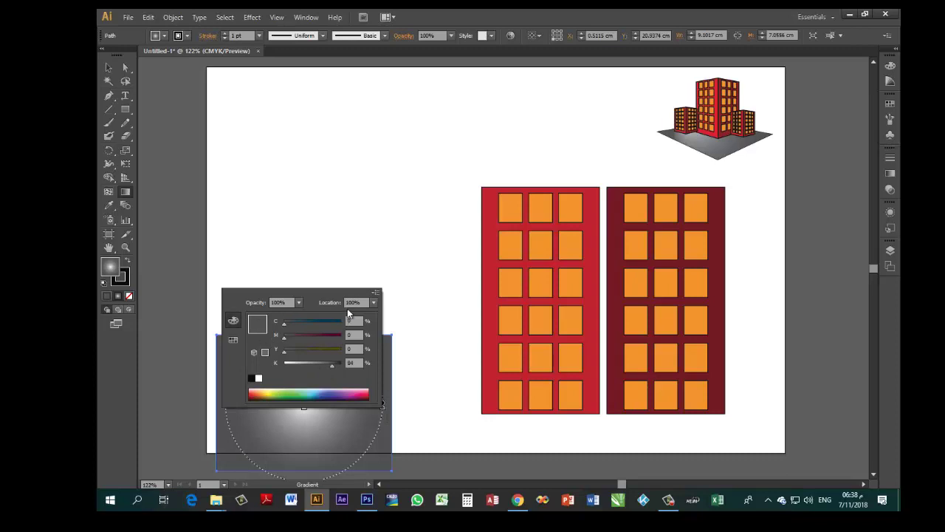
Move the gray gradient rectangle to the right of the dark red facade, partly off the artboard
{"action": "left_click", "coordinate": [106, 69]}
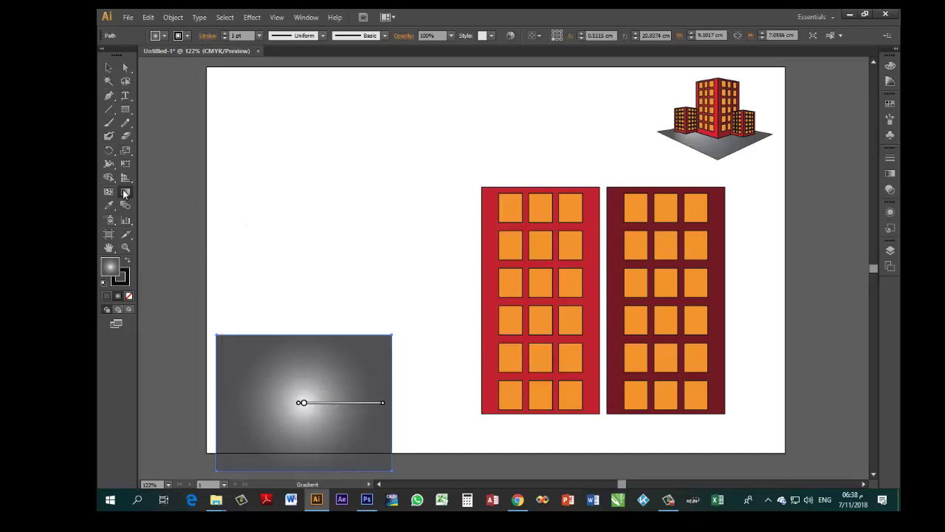
{"action": "left_click", "coordinate": [109, 67]}
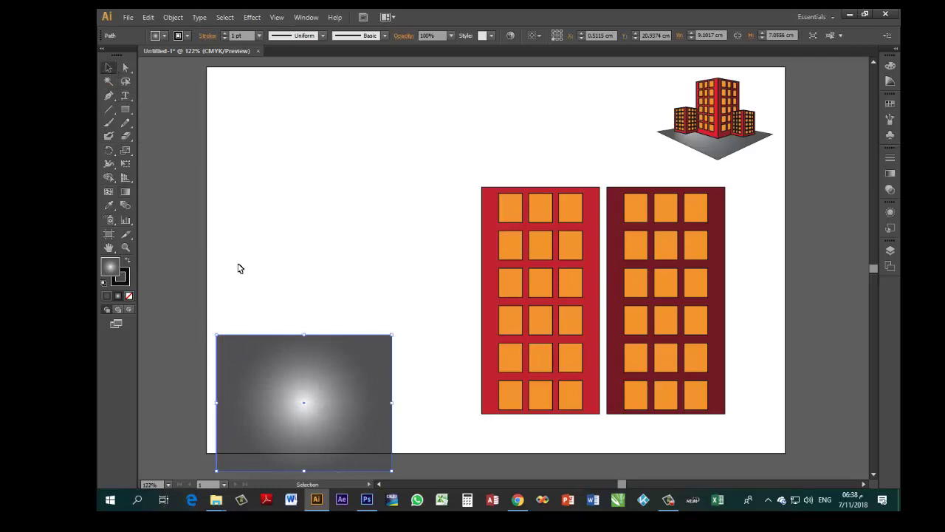
{"action": "left_click_drag", "start_coordinate": [383, 378], "coordinate": [855, 215]}
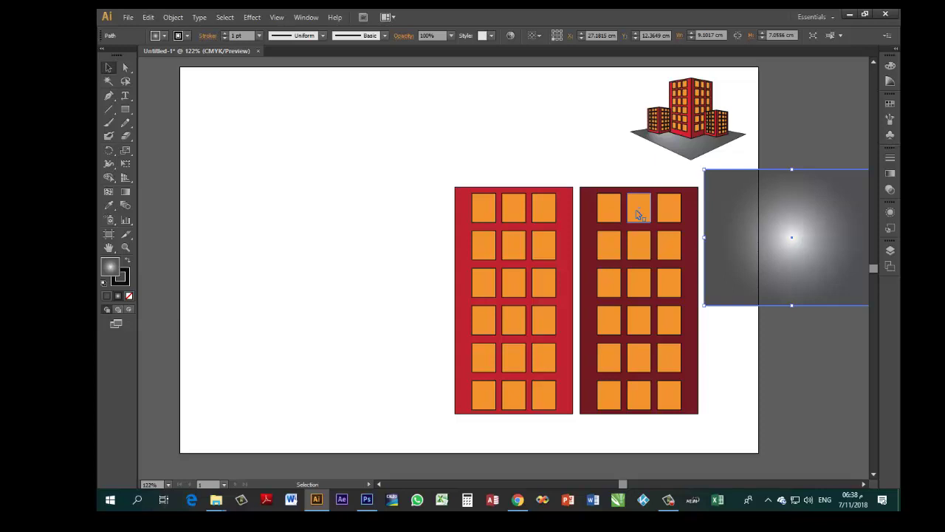
Attach the bright red facade to the perspective grid's left plane and the dark red one to its right plane, meeting at the center line
{"action": "left_click", "coordinate": [126, 178]}
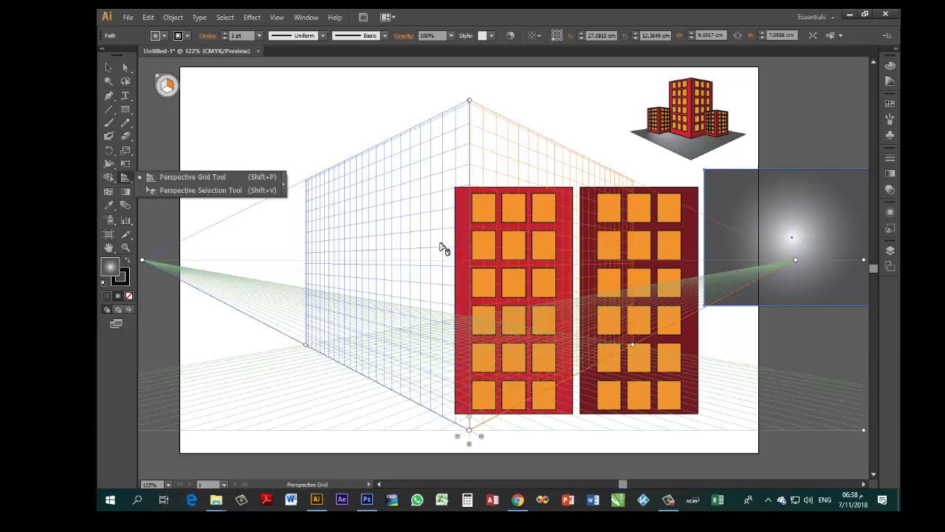
{"action": "key", "text": "shift+v"}
{"action": "key", "text": "shift+p"}
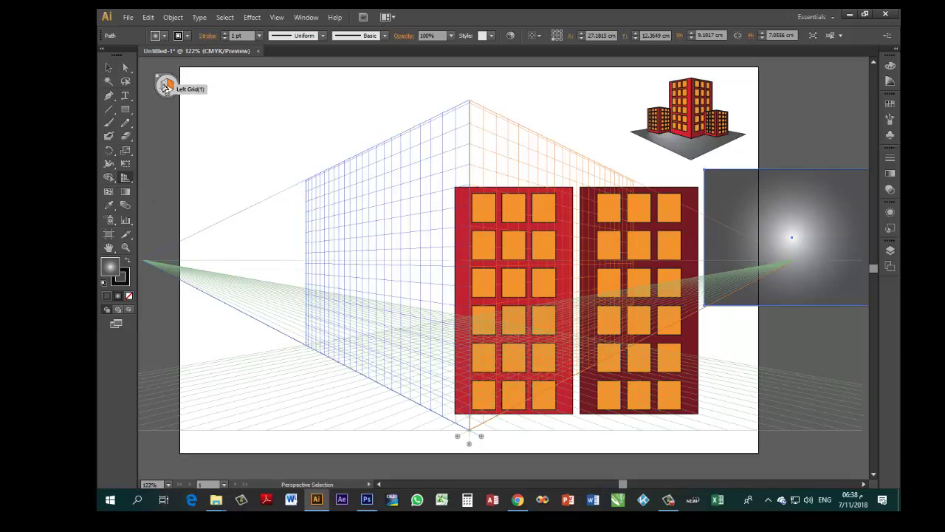
{"action": "left_click", "coordinate": [124, 177]}
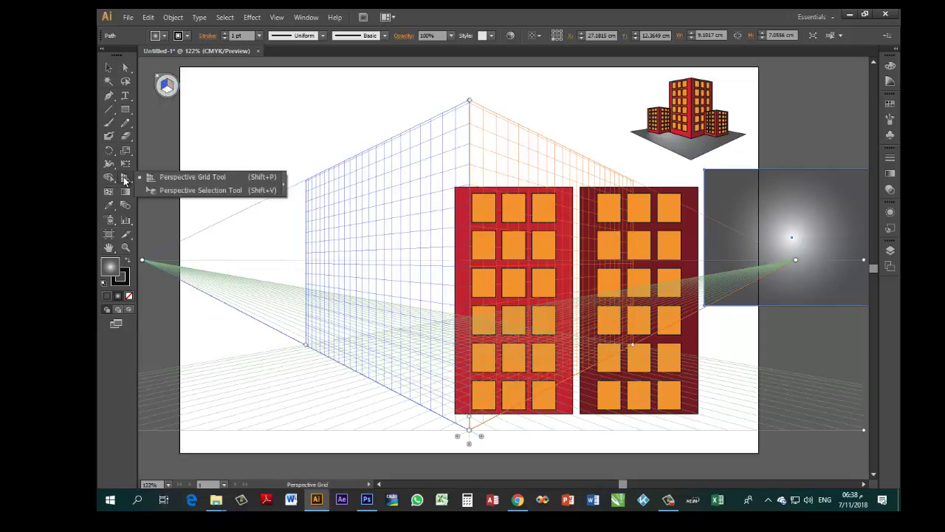
{"action": "left_click", "coordinate": [211, 192]}
{"action": "left_click_drag", "start_coordinate": [461, 238], "coordinate": [407, 228]}
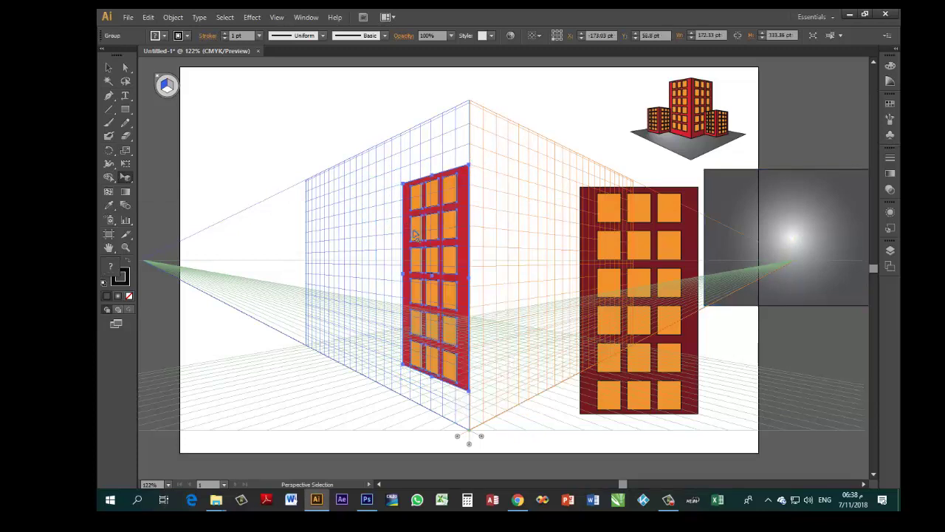
{"action": "left_click", "coordinate": [171, 85]}
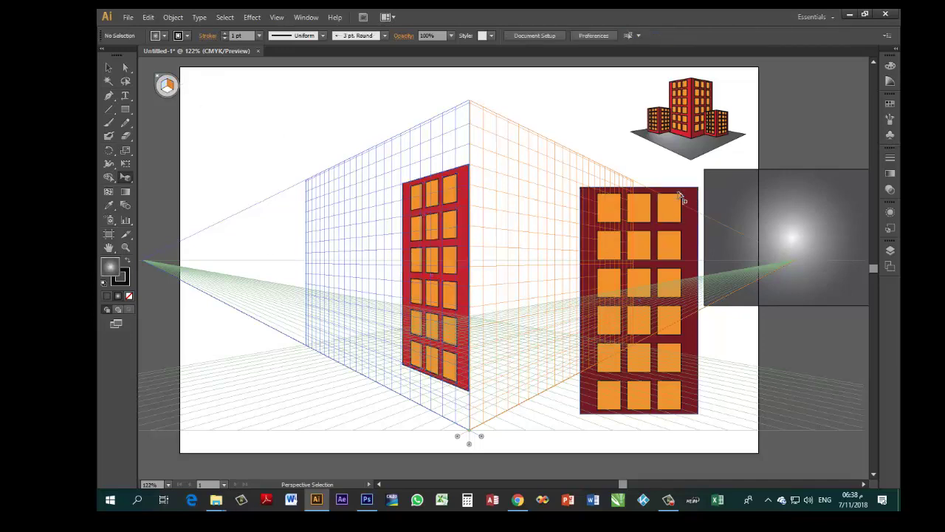
{"action": "left_click_drag", "start_coordinate": [688, 197], "coordinate": [534, 192]}
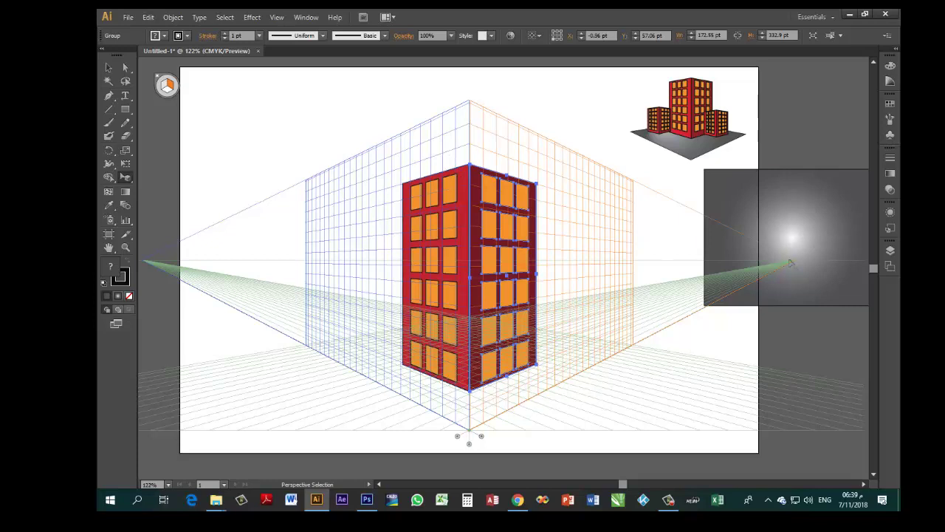
Place the gray gradient rectangle on the grid's ground plane at the front corner and enlarge it to about 844 by 670 pt
{"action": "left_click", "coordinate": [167, 89]}
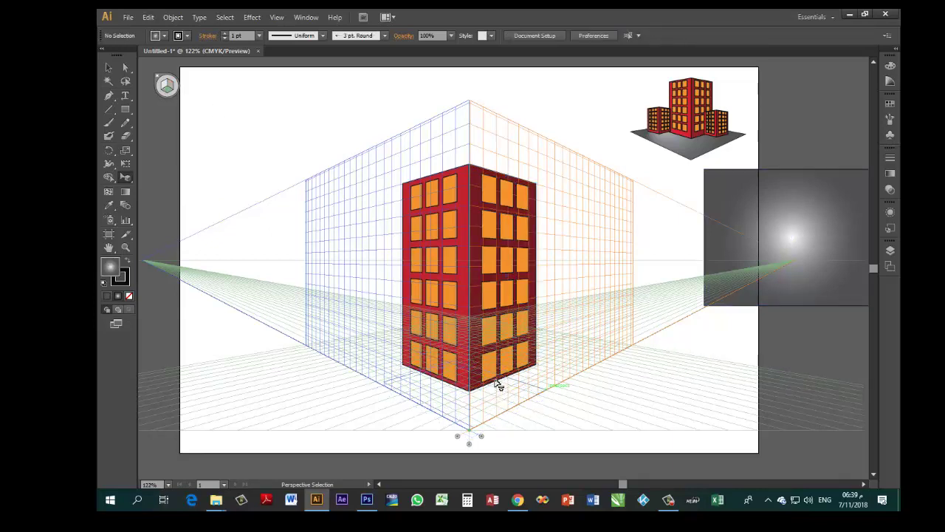
{"action": "left_click_drag", "start_coordinate": [497, 387], "coordinate": [494, 387]}
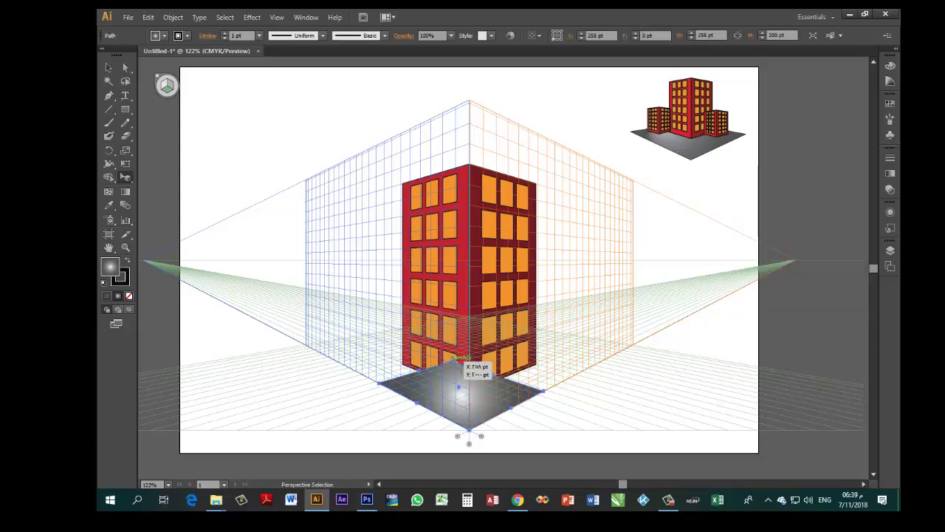
{"action": "left_click_drag", "start_coordinate": [458, 360], "coordinate": [450, 316]}
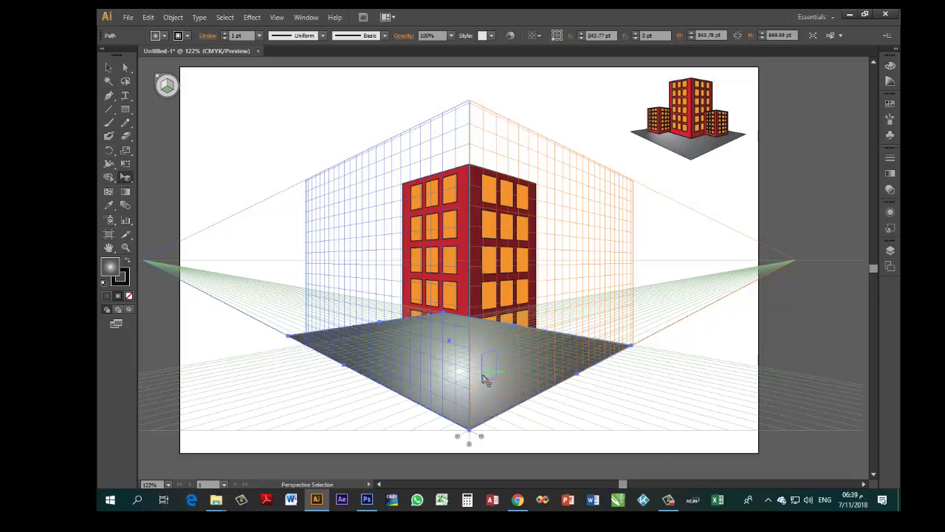
Send the gray ground shape behind the building and hide the perspective grid
{"action": "key", "text": "ctrl+shift+bracketleft"}
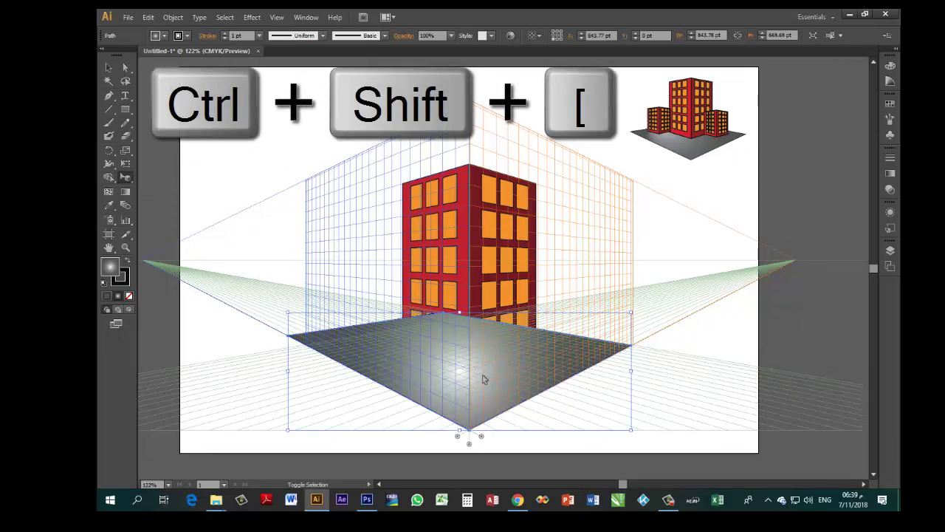
{"action": "key", "text": "ctrl+shift+bracketleft"}
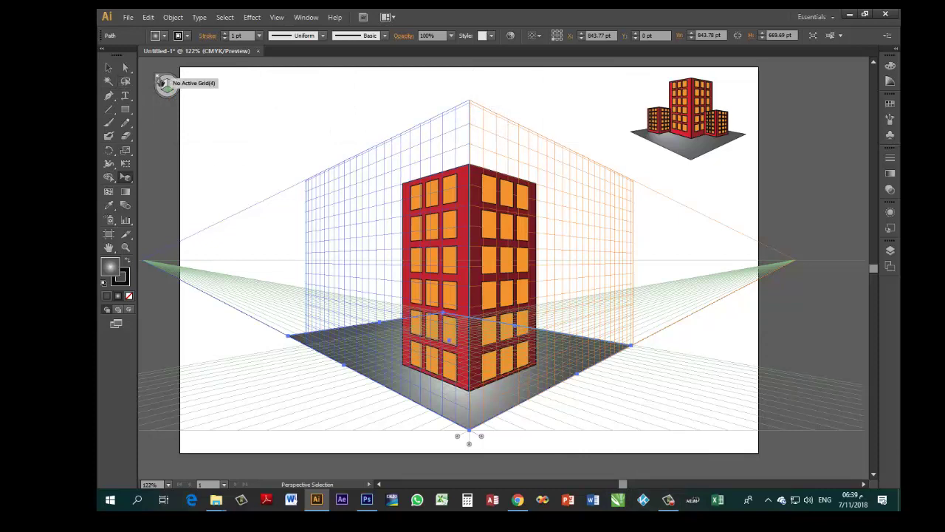
{"action": "left_click", "coordinate": [159, 79]}
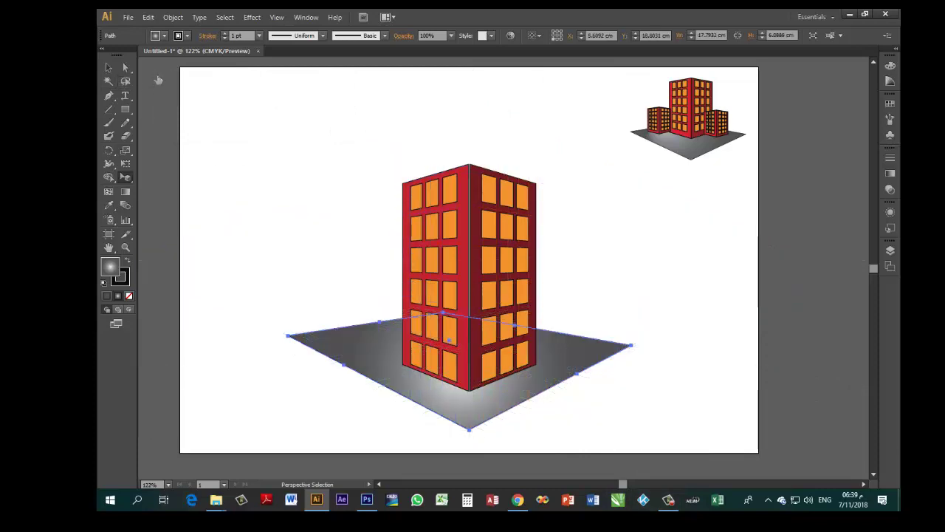
Group the bright red and dark red facades of the building into one object
{"action": "left_click", "coordinate": [441, 149]}
{"action": "left_click", "coordinate": [464, 178]}
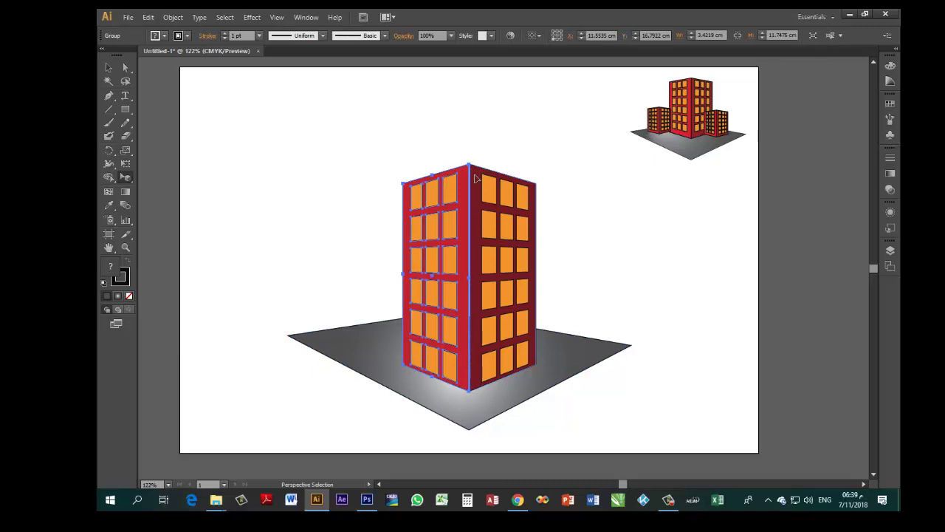
{"action": "left_click", "coordinate": [477, 178], "text": "shift"}
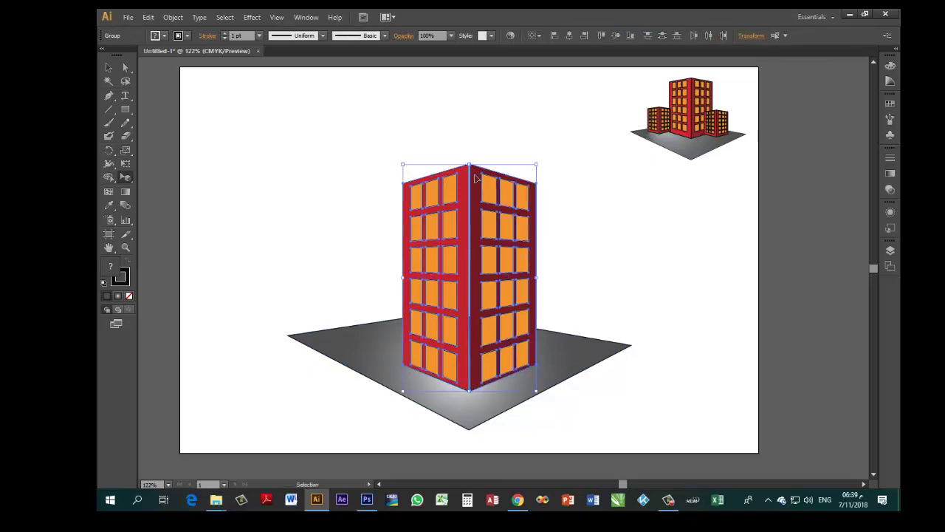
{"action": "key", "text": "ctrl+g"}
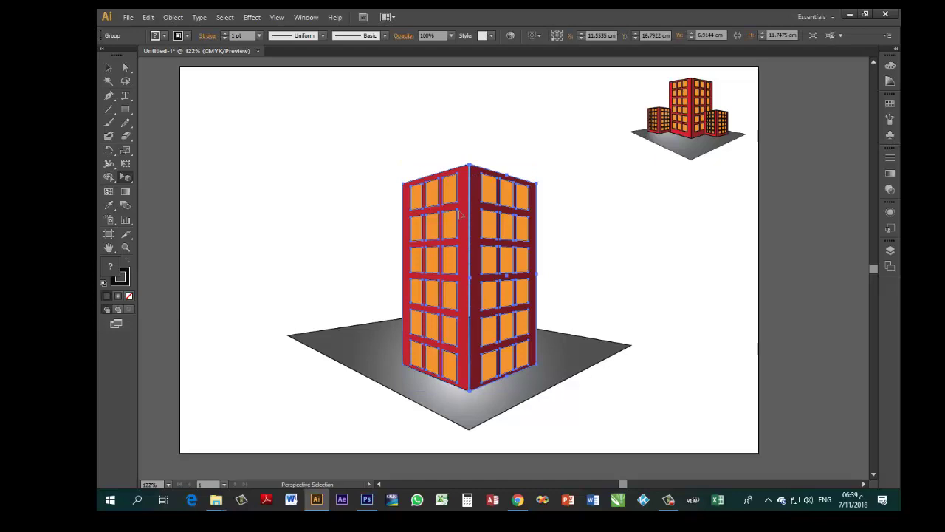
Use the Scale tool to make a smaller, horizontally mirrored copy of the building, about 4.7 by 5.4 cm, over the original
{"action": "left_click", "coordinate": [125, 151]}
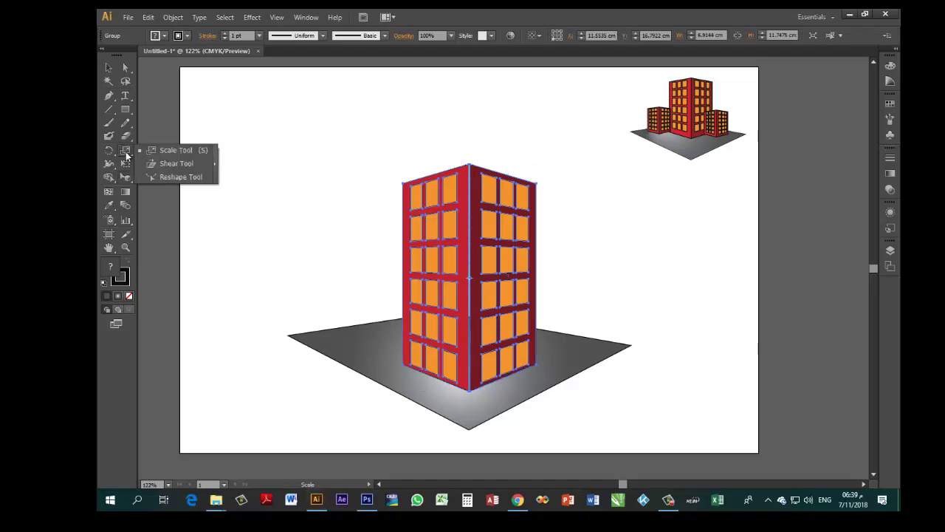
{"action": "left_click", "coordinate": [172, 150]}
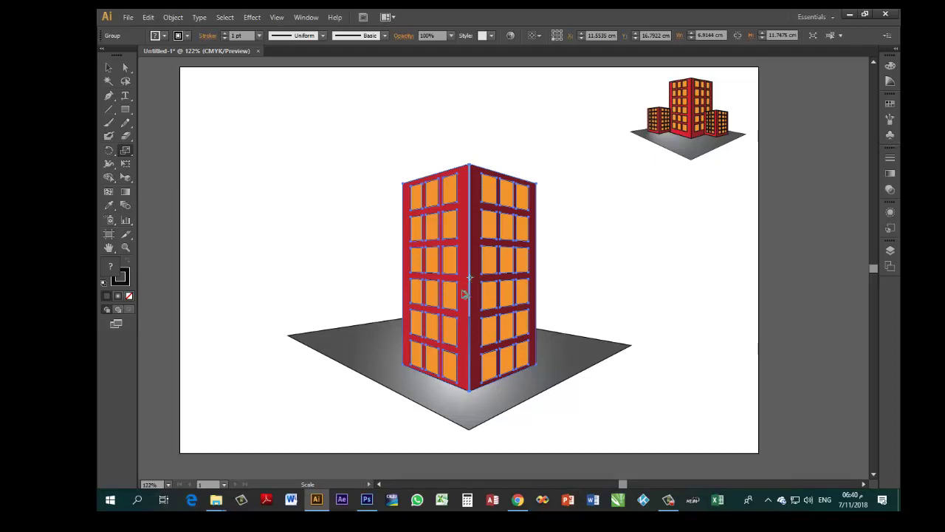
{"action": "mouse_move", "coordinate": [464, 294]}
{"action": "left_mouse_down"}
{"action": "mouse_move", "coordinate": [487, 307]}
{"action": "mouse_move", "coordinate": [476, 282]}
{"action": "left_mouse_up"}
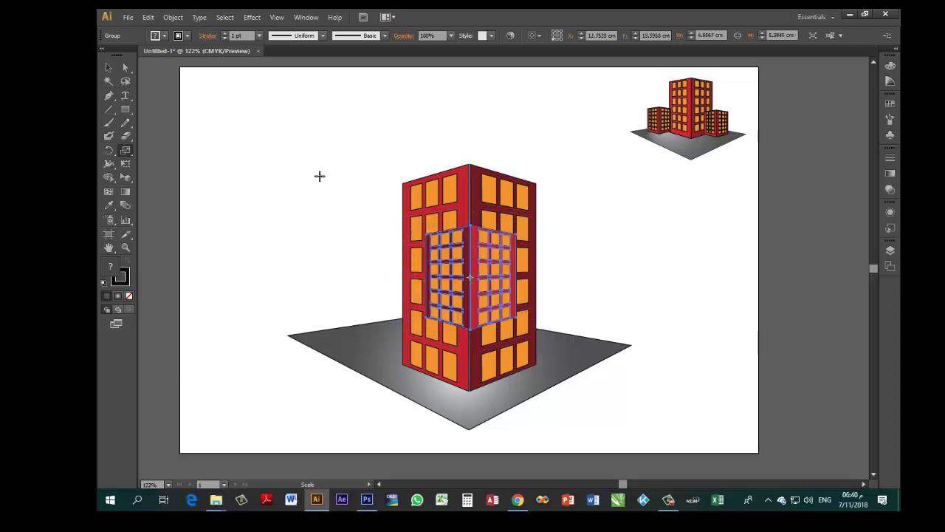
Move the small building to the tall building's lower right side and place a duplicate of it at the lower left side
{"action": "left_click", "coordinate": [109, 67]}
{"action": "left_click_drag", "start_coordinate": [478, 249], "coordinate": [547, 316]}
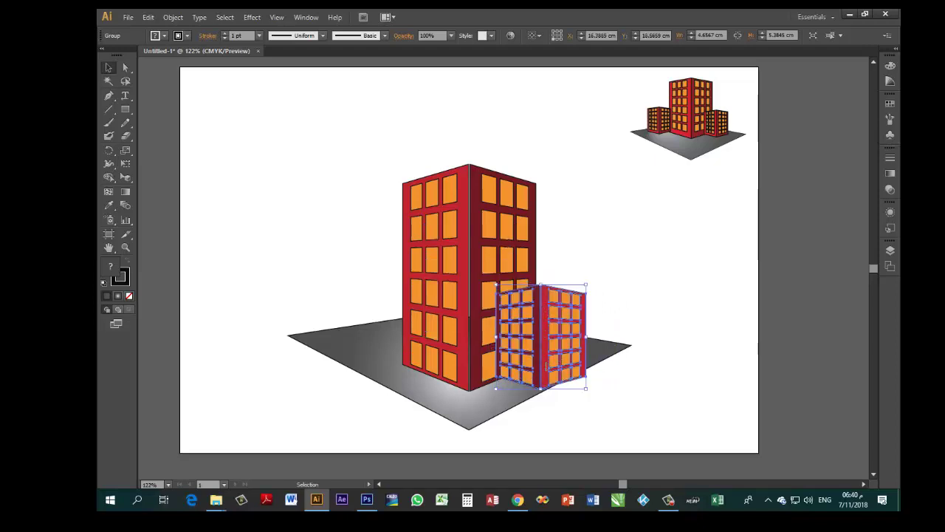
{"action": "left_click_drag", "start_coordinate": [550, 367], "coordinate": [380, 358]}
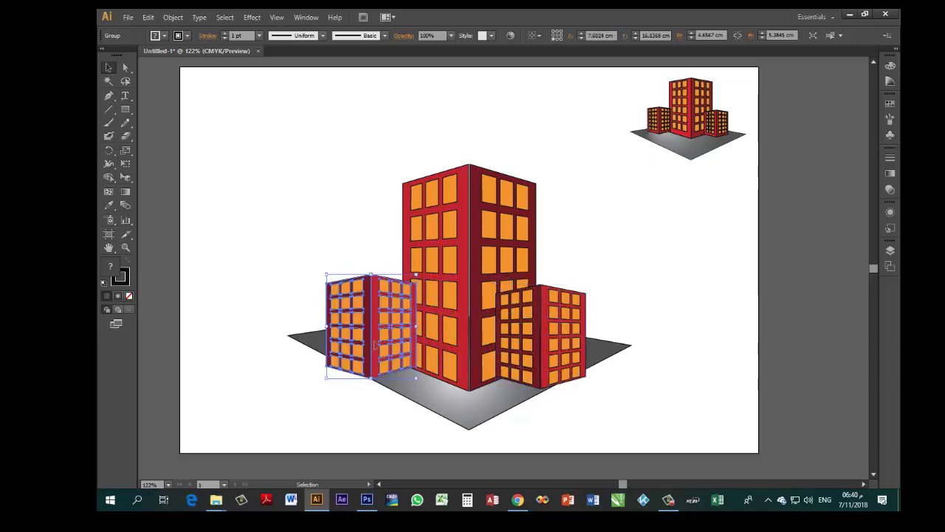
Scale the left small building down to about 2.7 by 3.3 cm and move it against the tall building's left edge
{"action": "left_click", "coordinate": [125, 150]}
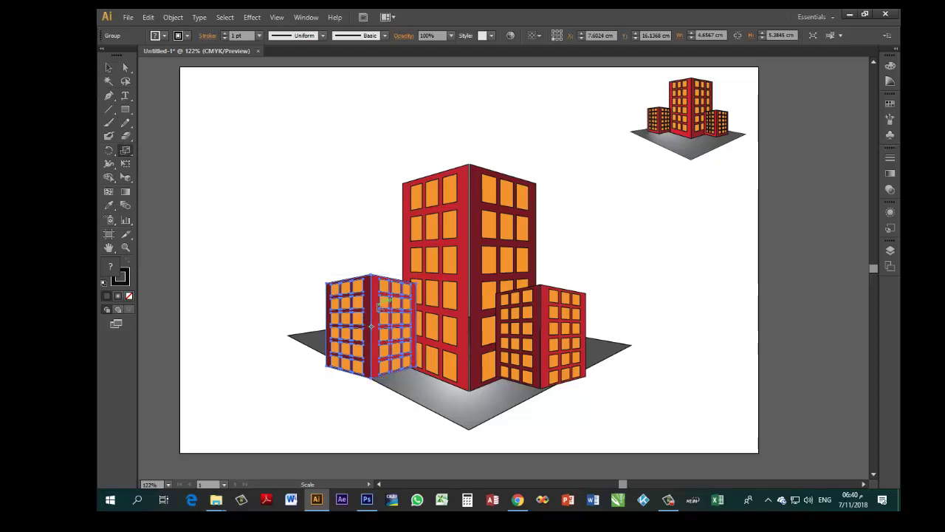
{"action": "left_click_drag", "start_coordinate": [378, 307], "coordinate": [380, 315]}
{"action": "left_click", "coordinate": [109, 68]}
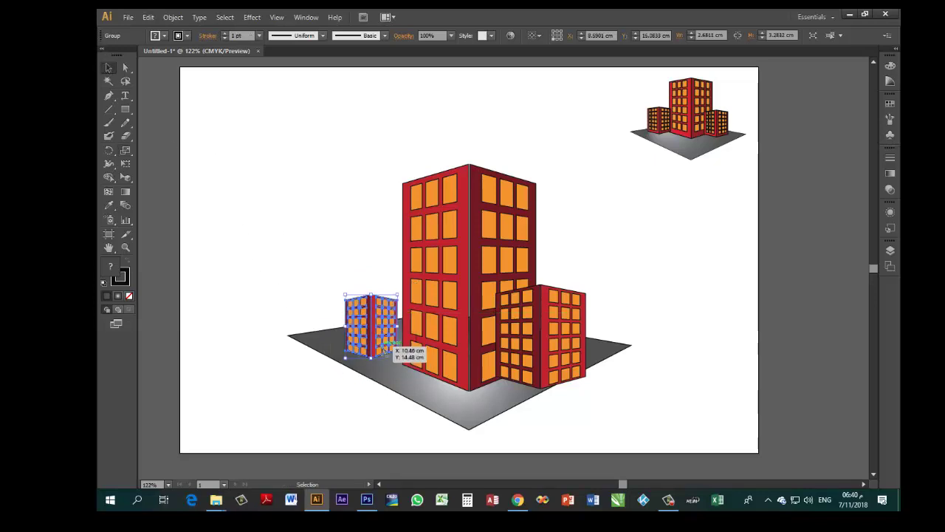
{"action": "left_click_drag", "start_coordinate": [375, 342], "coordinate": [384, 350]}
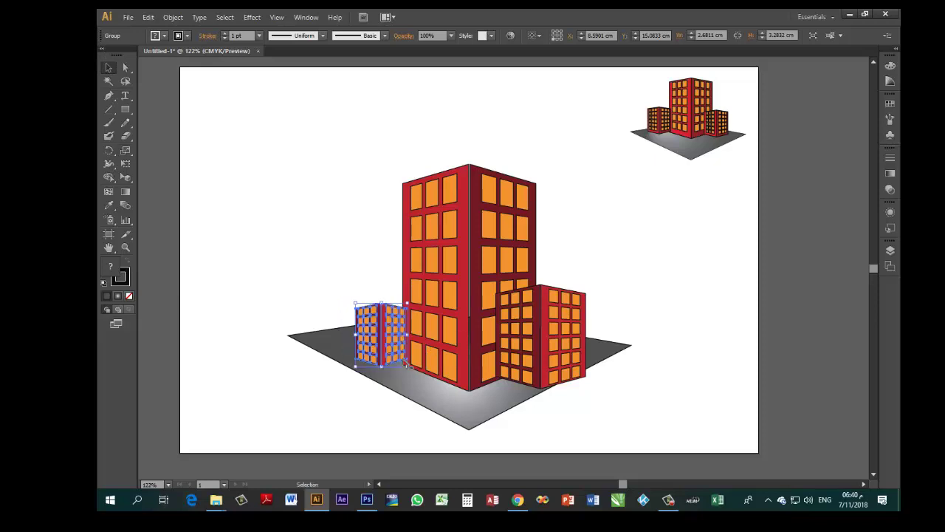
Scale the right small building to a narrower, slightly taller shape of about 3.8 by 5.8 cm
{"action": "left_click", "coordinate": [545, 379]}
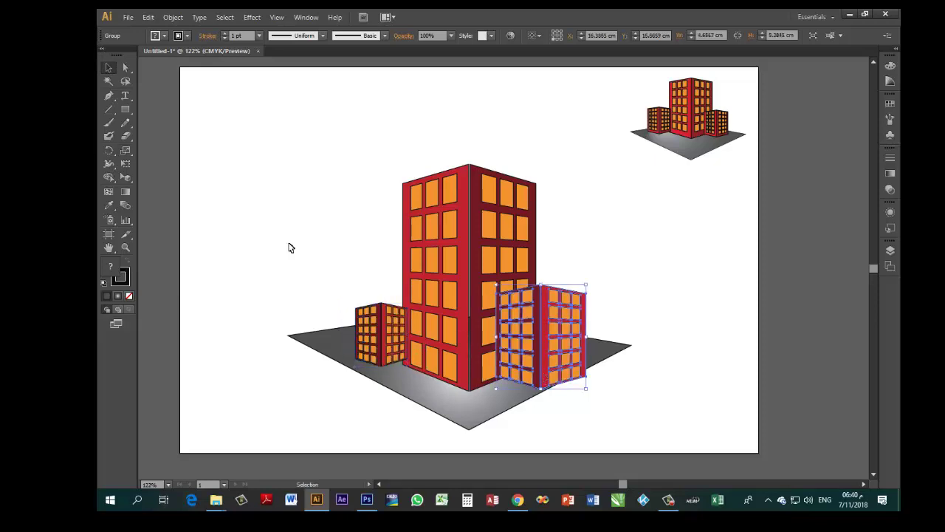
{"action": "left_click", "coordinate": [128, 151]}
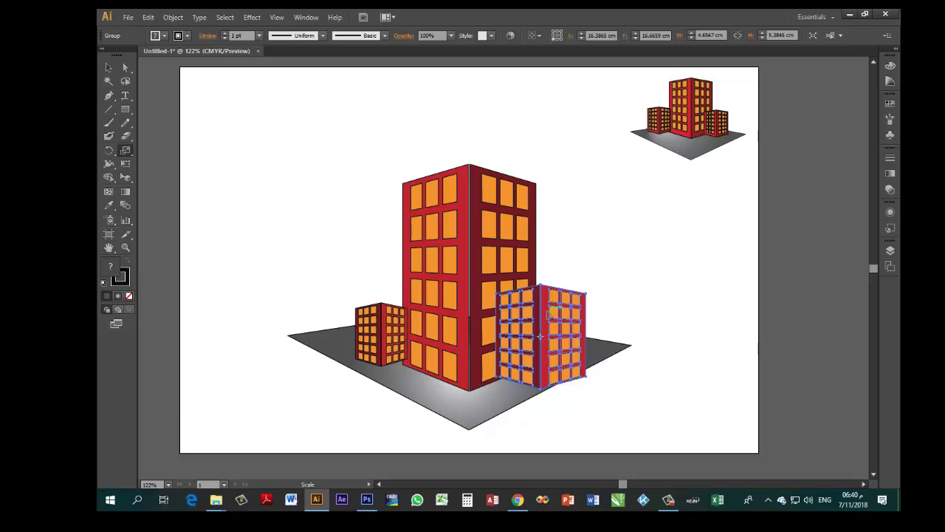
{"action": "left_click_drag", "start_coordinate": [553, 314], "coordinate": [551, 318]}
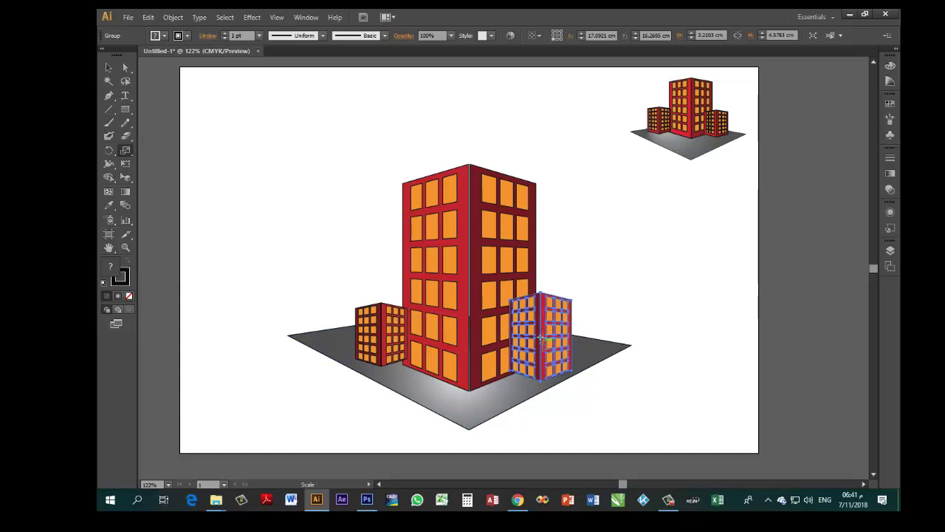
{"action": "mouse_move", "coordinate": [551, 318]}
{"action": "left_mouse_down"}
{"action": "mouse_move", "coordinate": [538, 336]}
{"action": "mouse_move", "coordinate": [546, 318]}
{"action": "left_mouse_up"}
{"action": "left_click", "coordinate": [109, 68]}
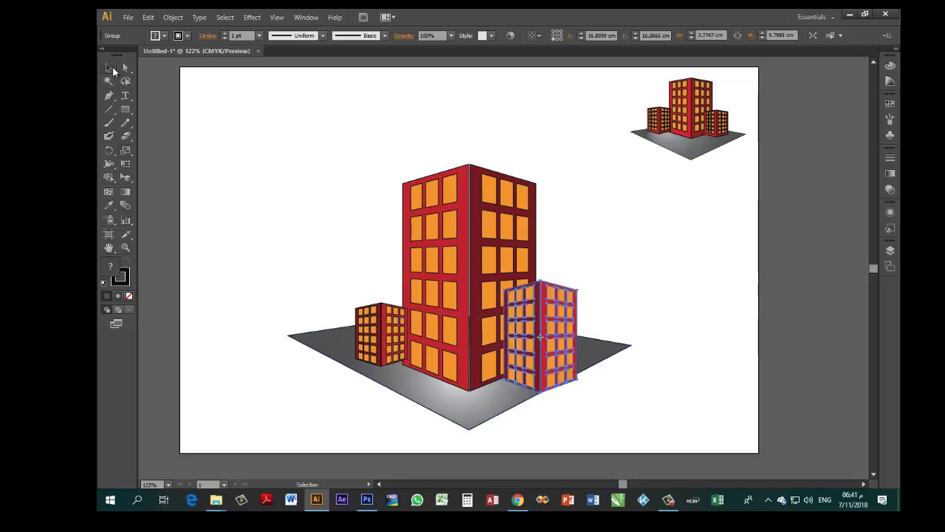
Stretch the gray gradient ground downward to about 7.1 cm high and widen it slightly to the right, then deselect it
{"action": "left_click", "coordinate": [438, 398]}
{"action": "left_click_drag", "start_coordinate": [460, 429], "coordinate": [462, 449]}
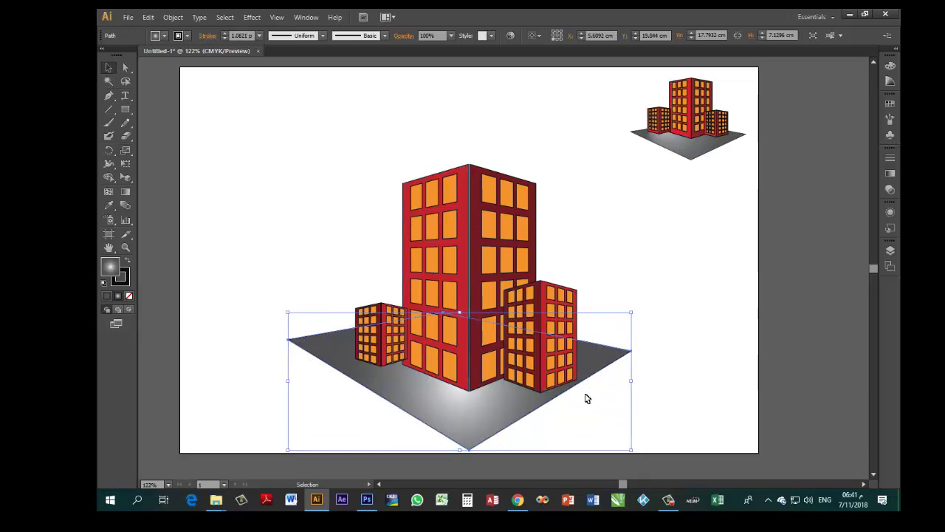
{"action": "left_click_drag", "start_coordinate": [632, 381], "coordinate": [640, 381]}
{"action": "left_click", "coordinate": [280, 254]}
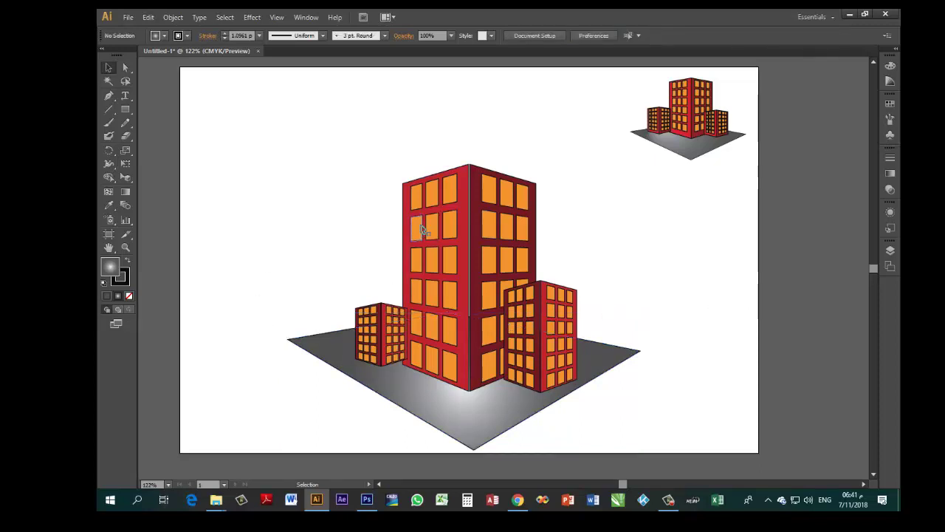
{"action": "left_click", "coordinate": [466, 196]}
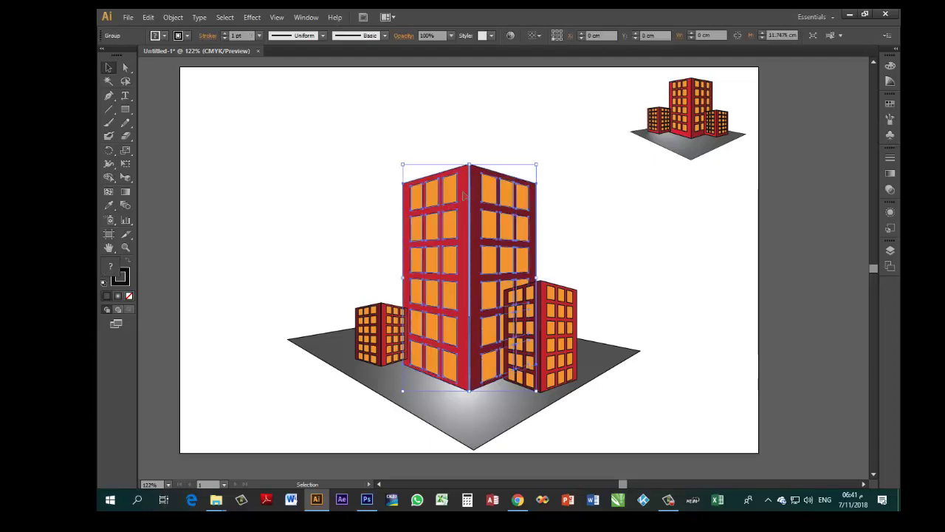
{"action": "left_click", "coordinate": [631, 180]}
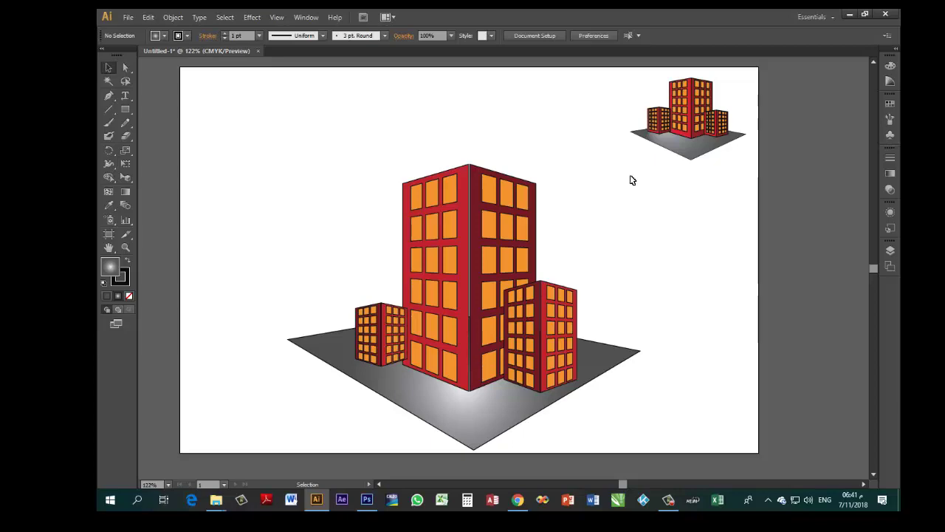